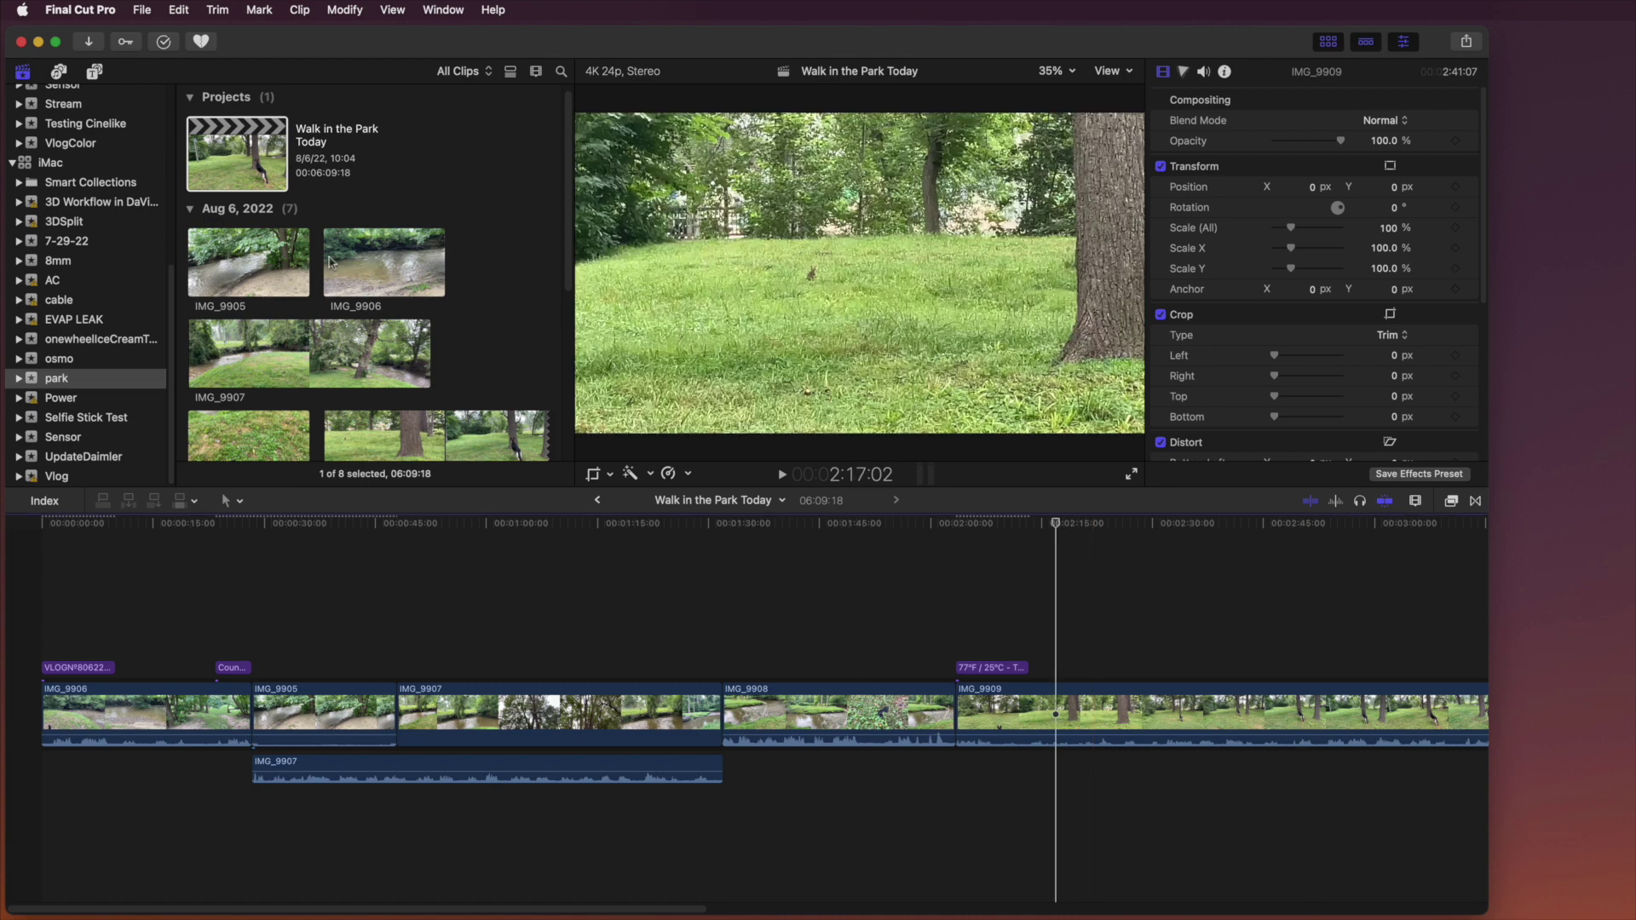
Try 'Fake Name' as Creator in the Walk in the Park Today export dialog, then cancel.
left_click(253, 154)
left_click(141, 10)
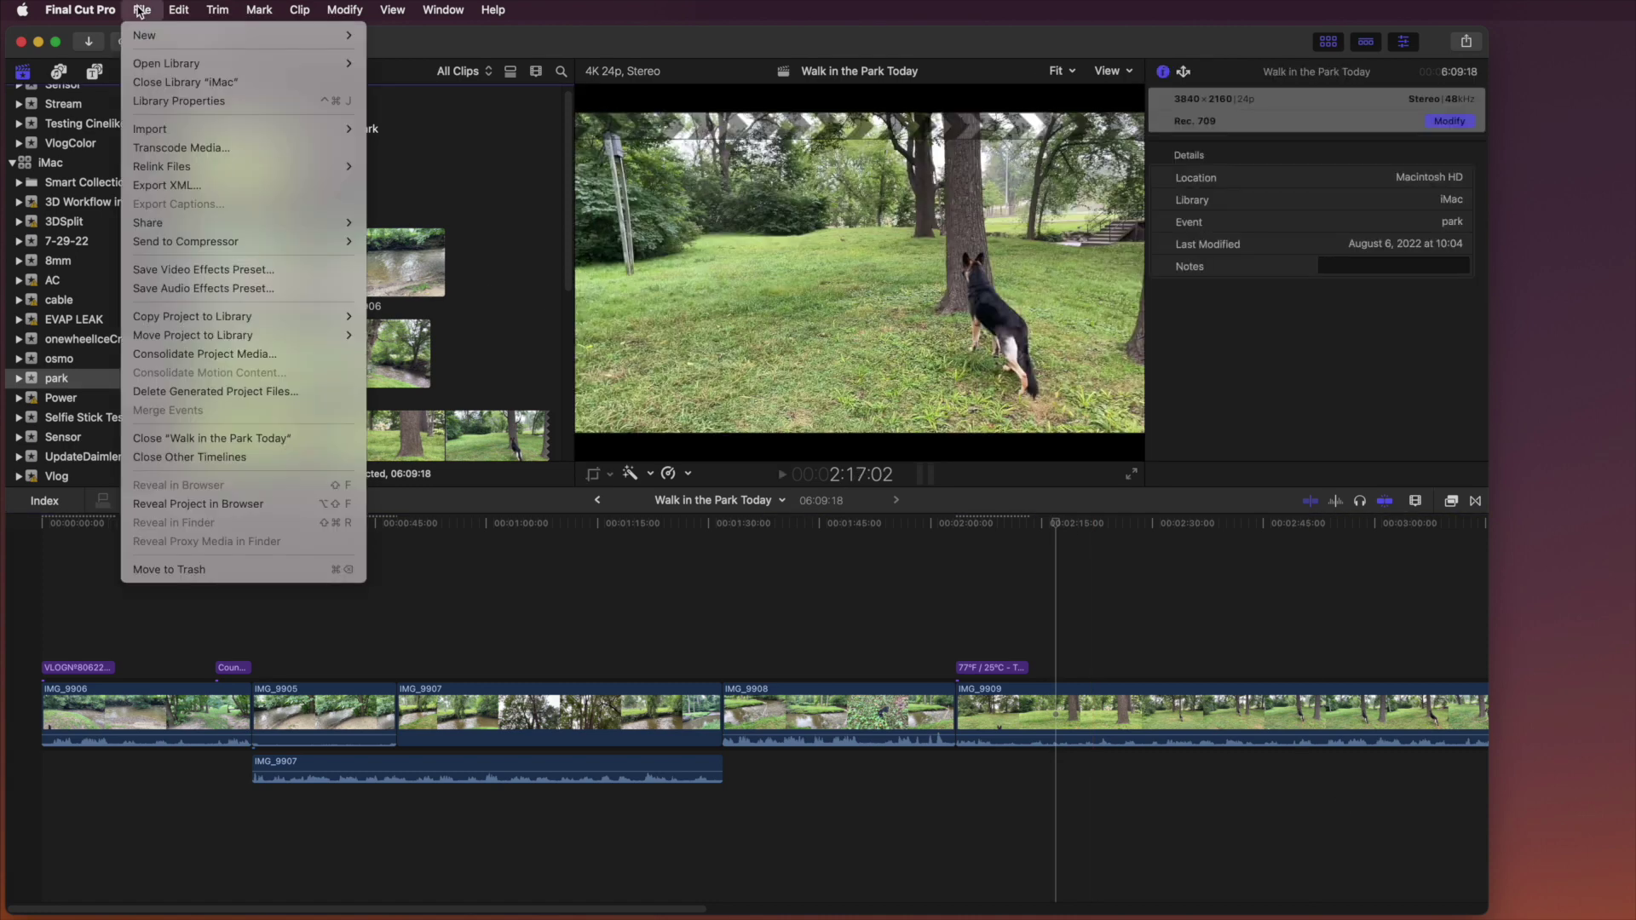
mouse_move(145, 222)
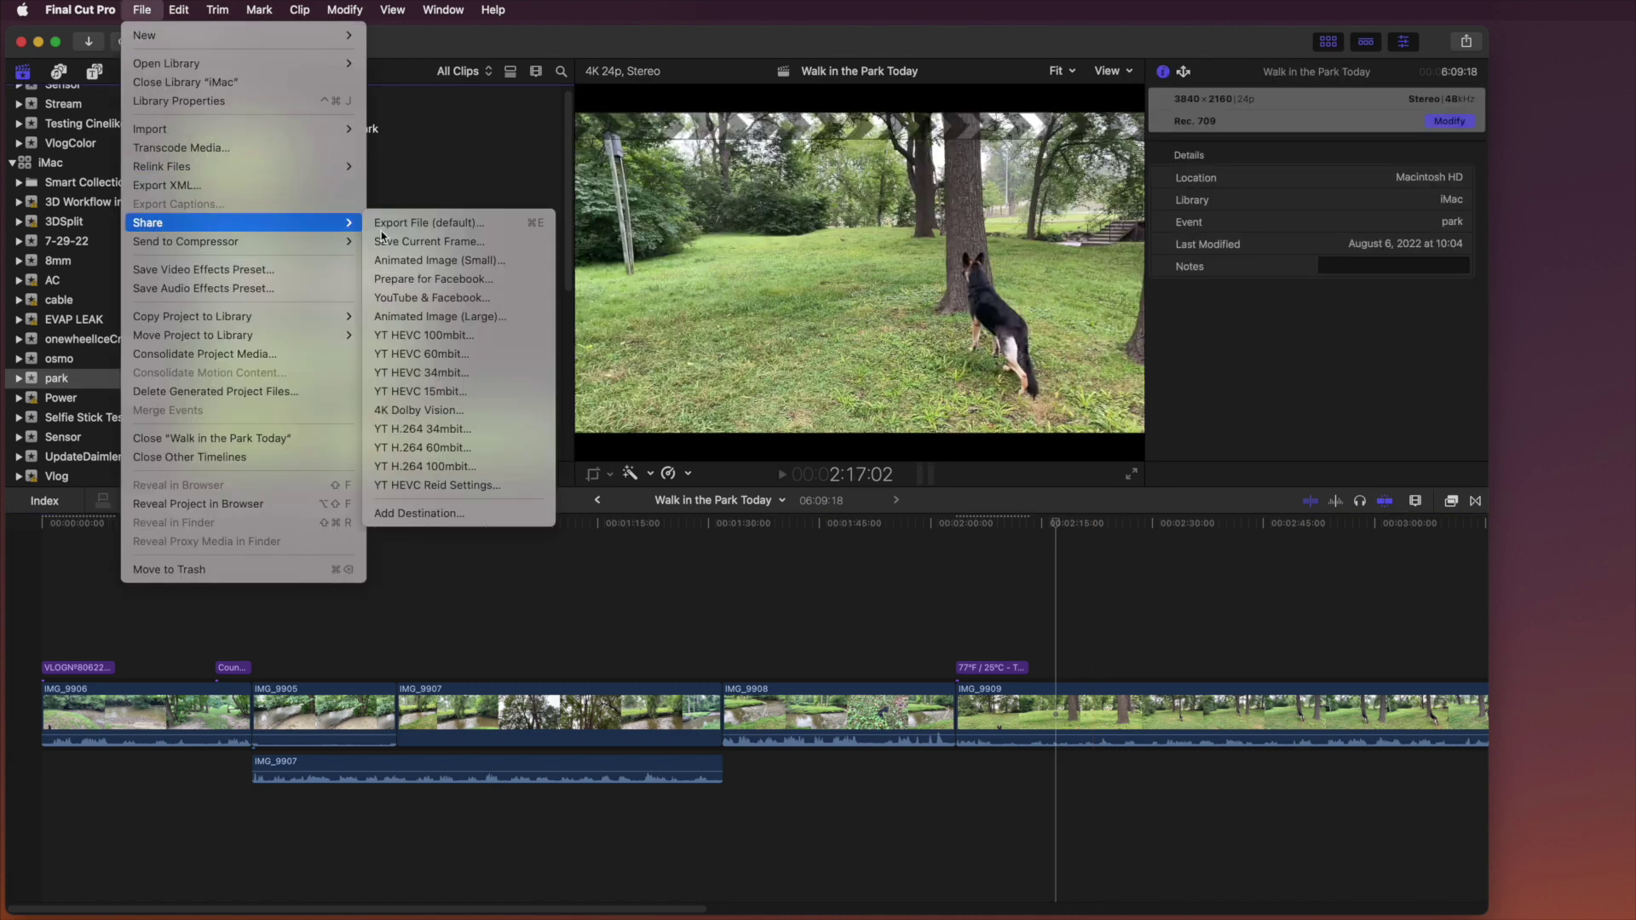
left_click(445, 222)
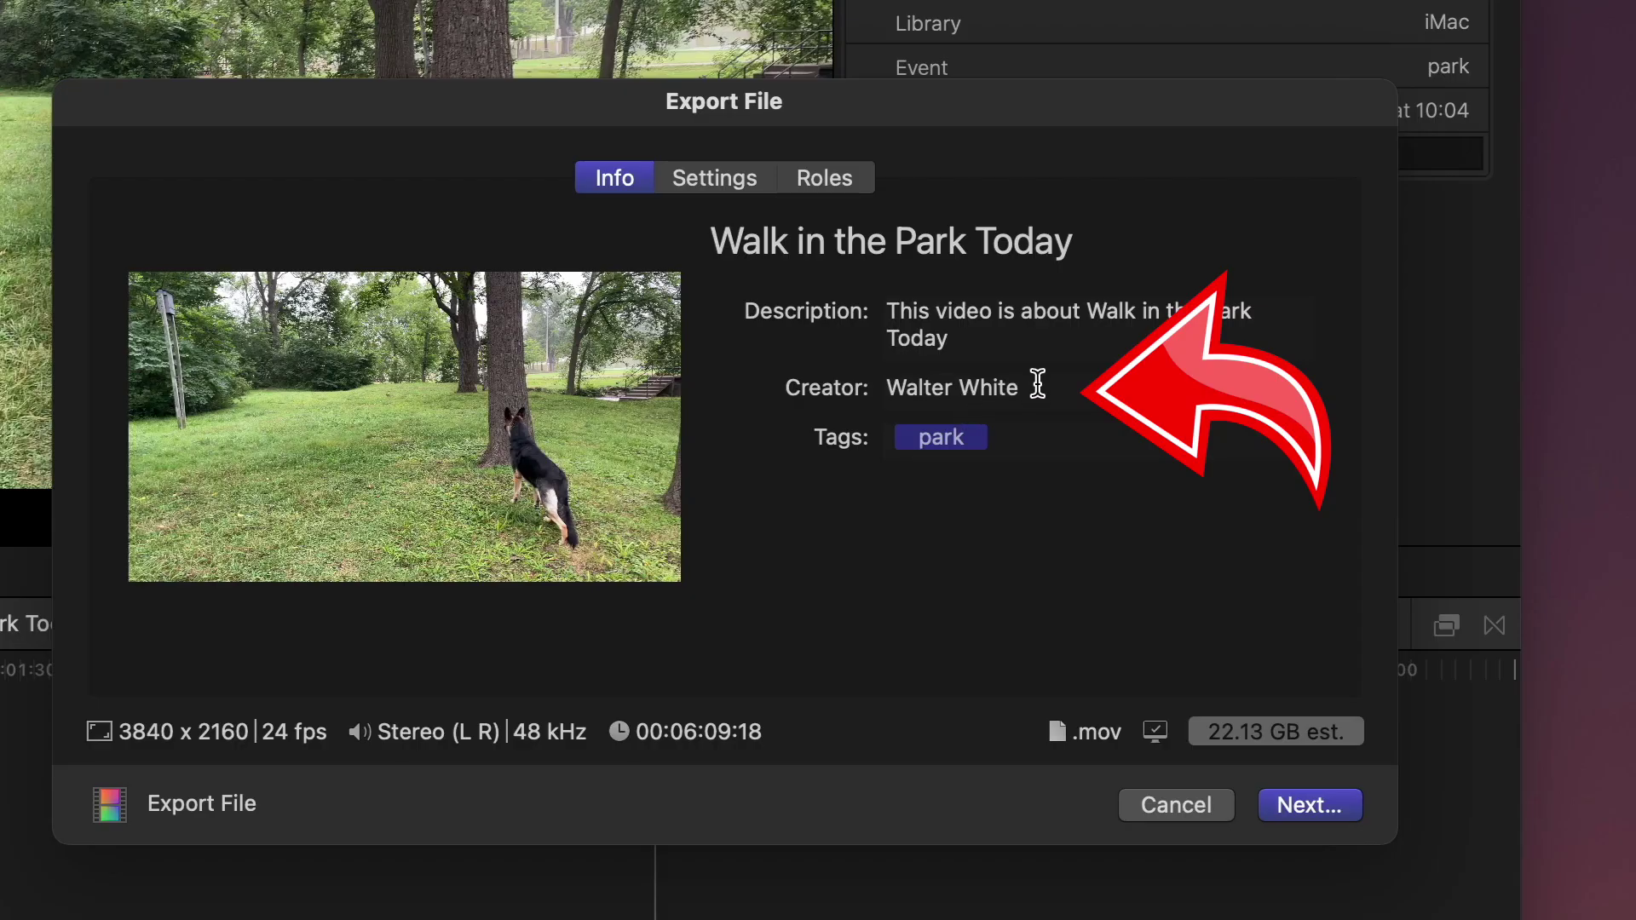
left_click_drag(1248, 380, 1172, 378)
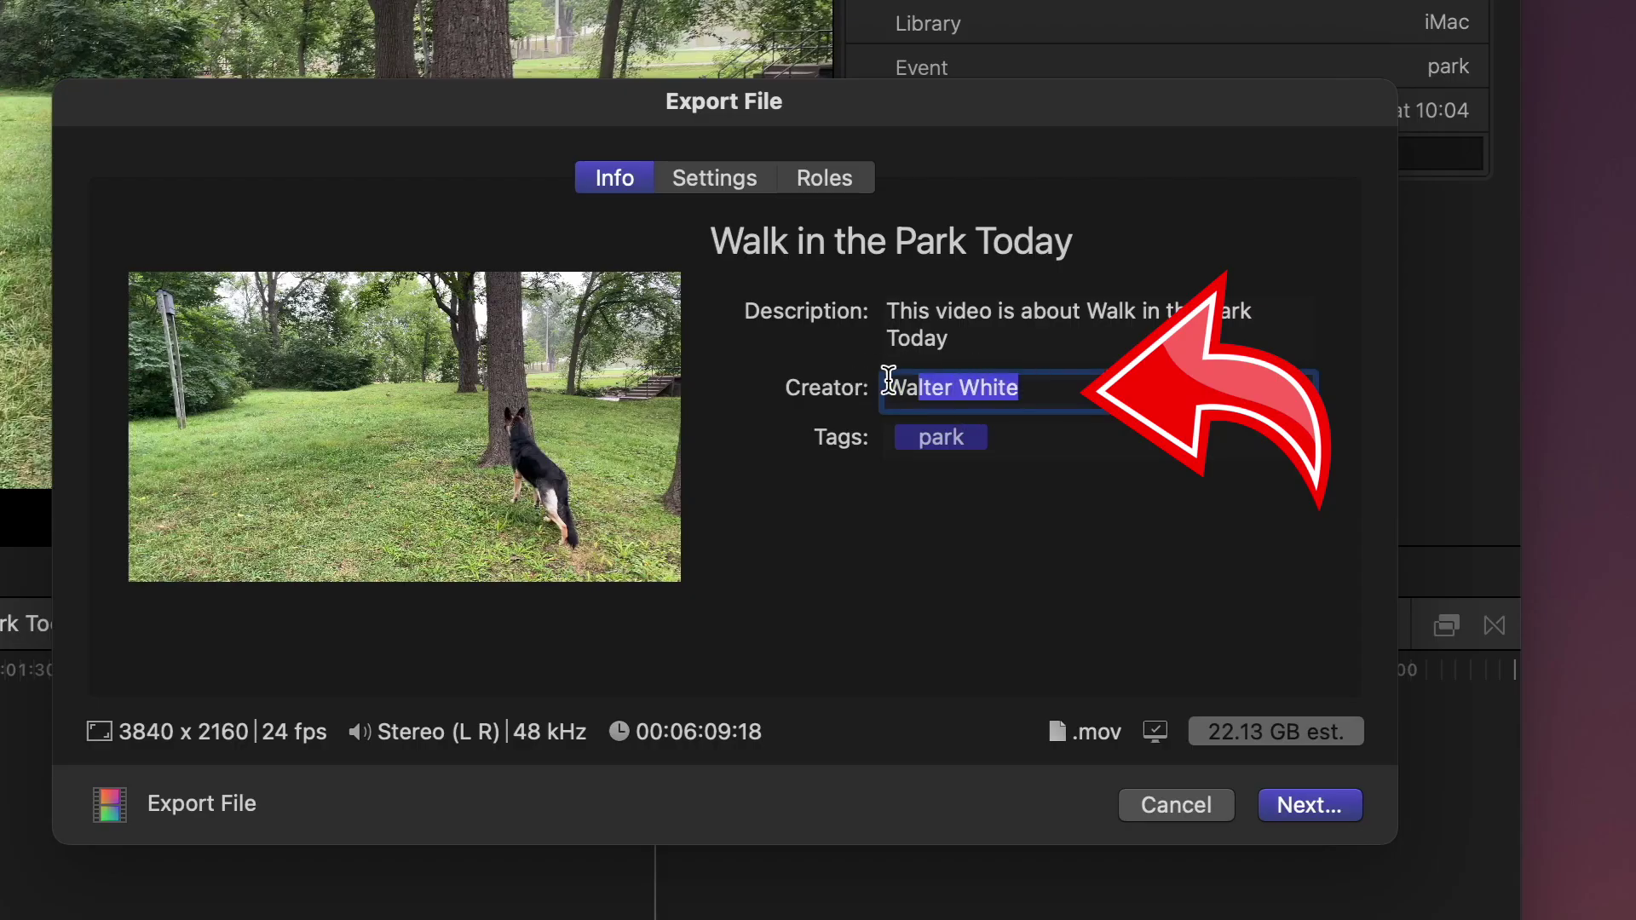
left_click_drag(888, 378, 883, 384)
type("Fake Name")
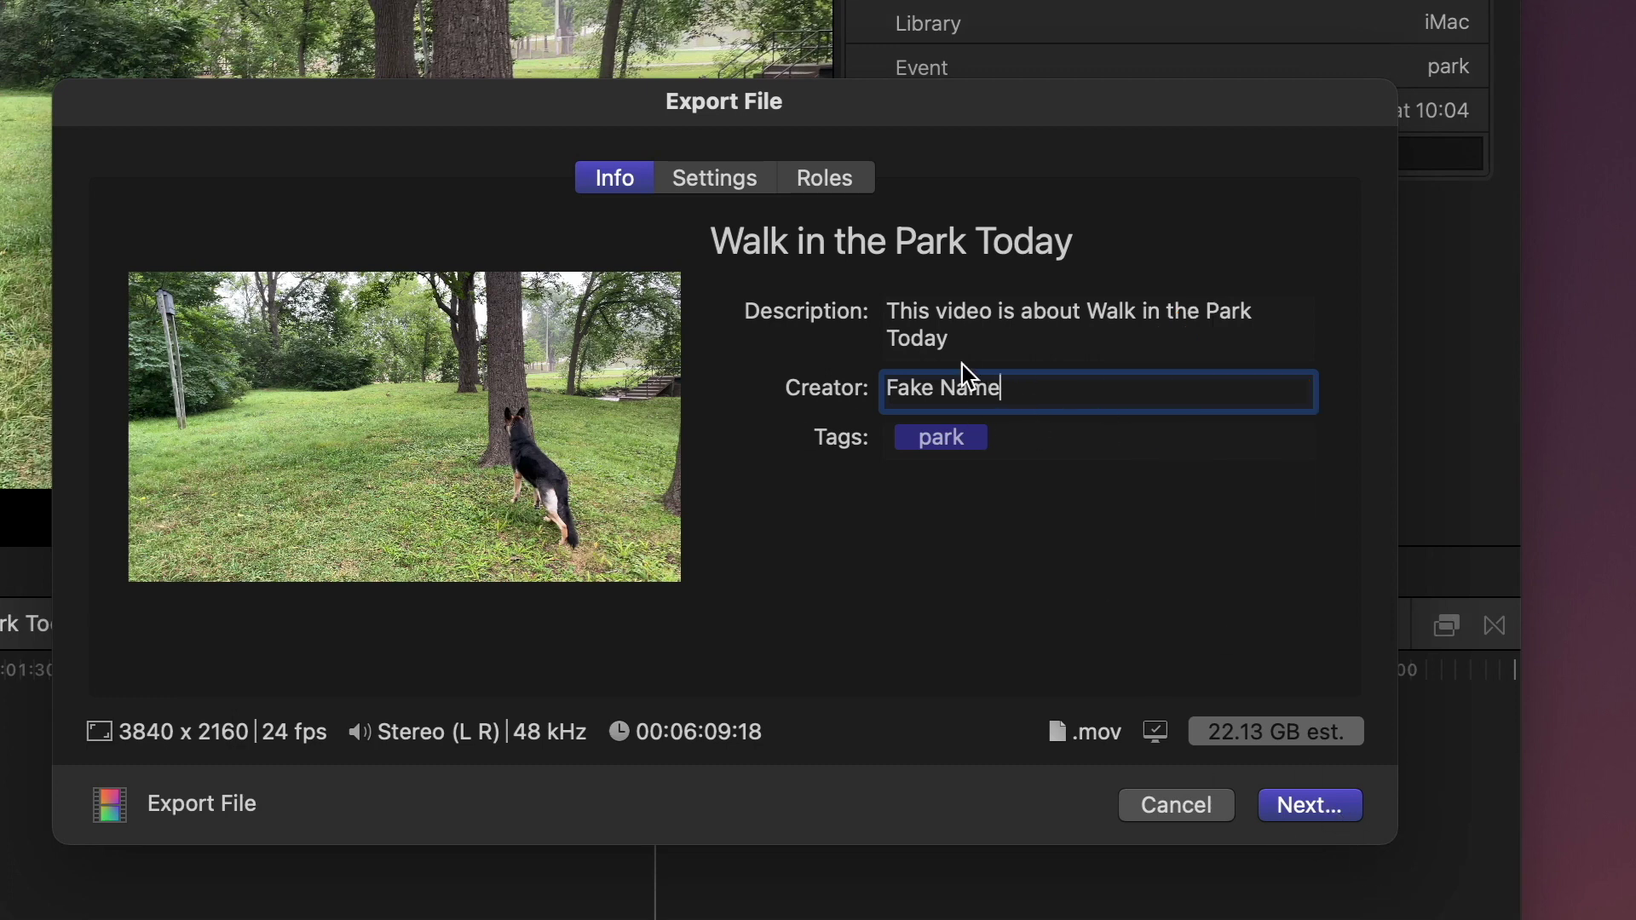
left_click_drag(1026, 389, 836, 382)
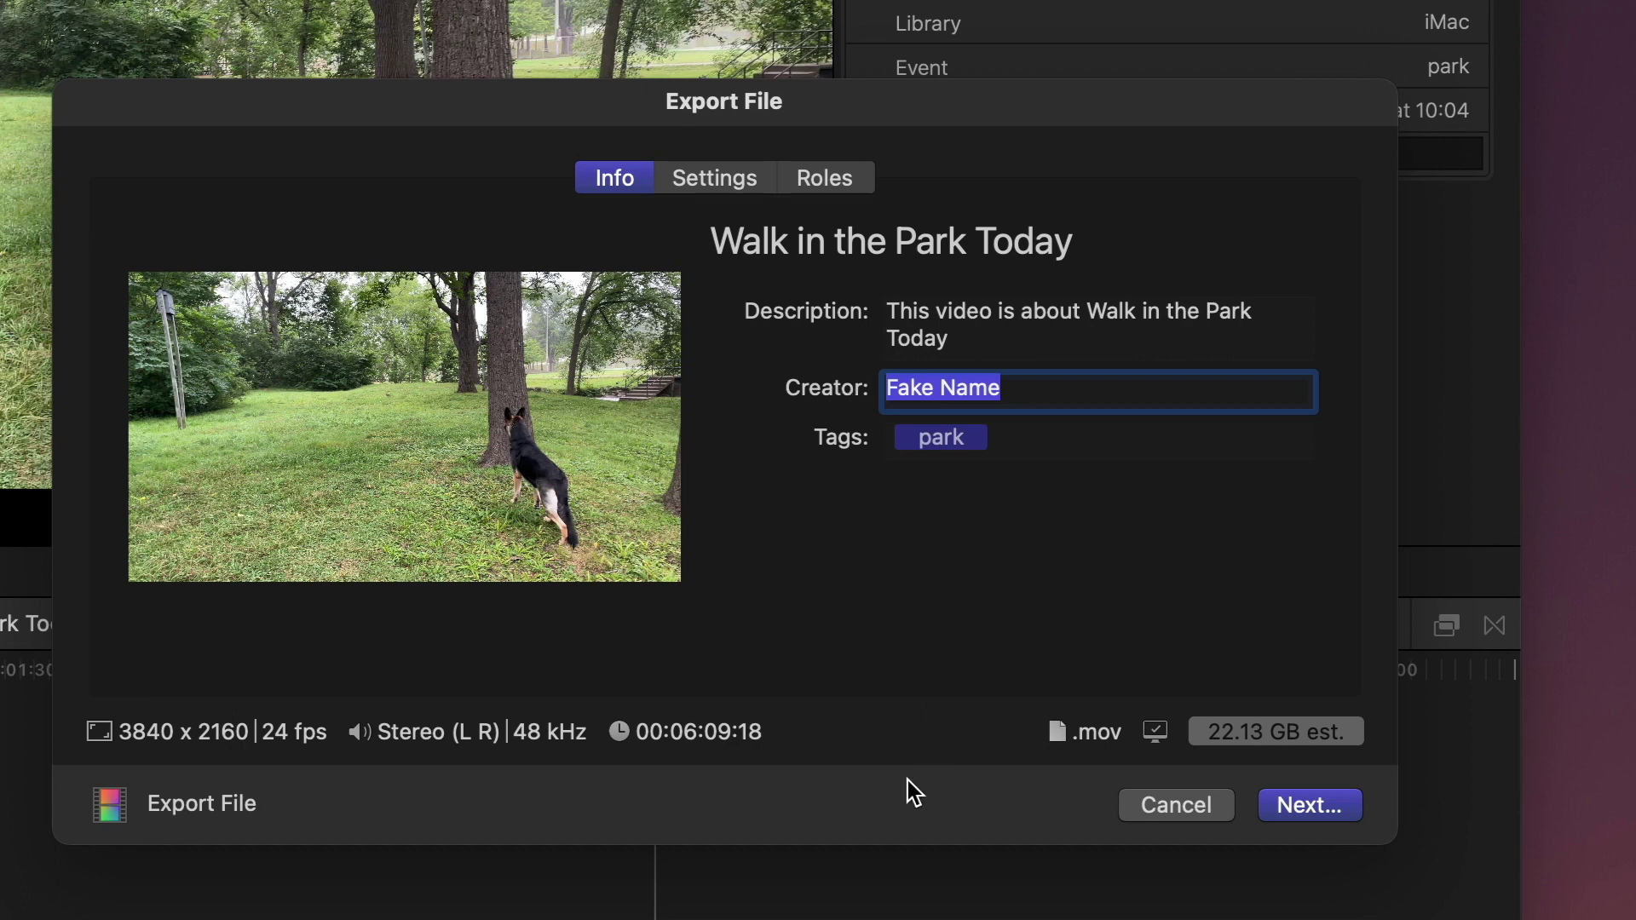
left_click(1176, 805)
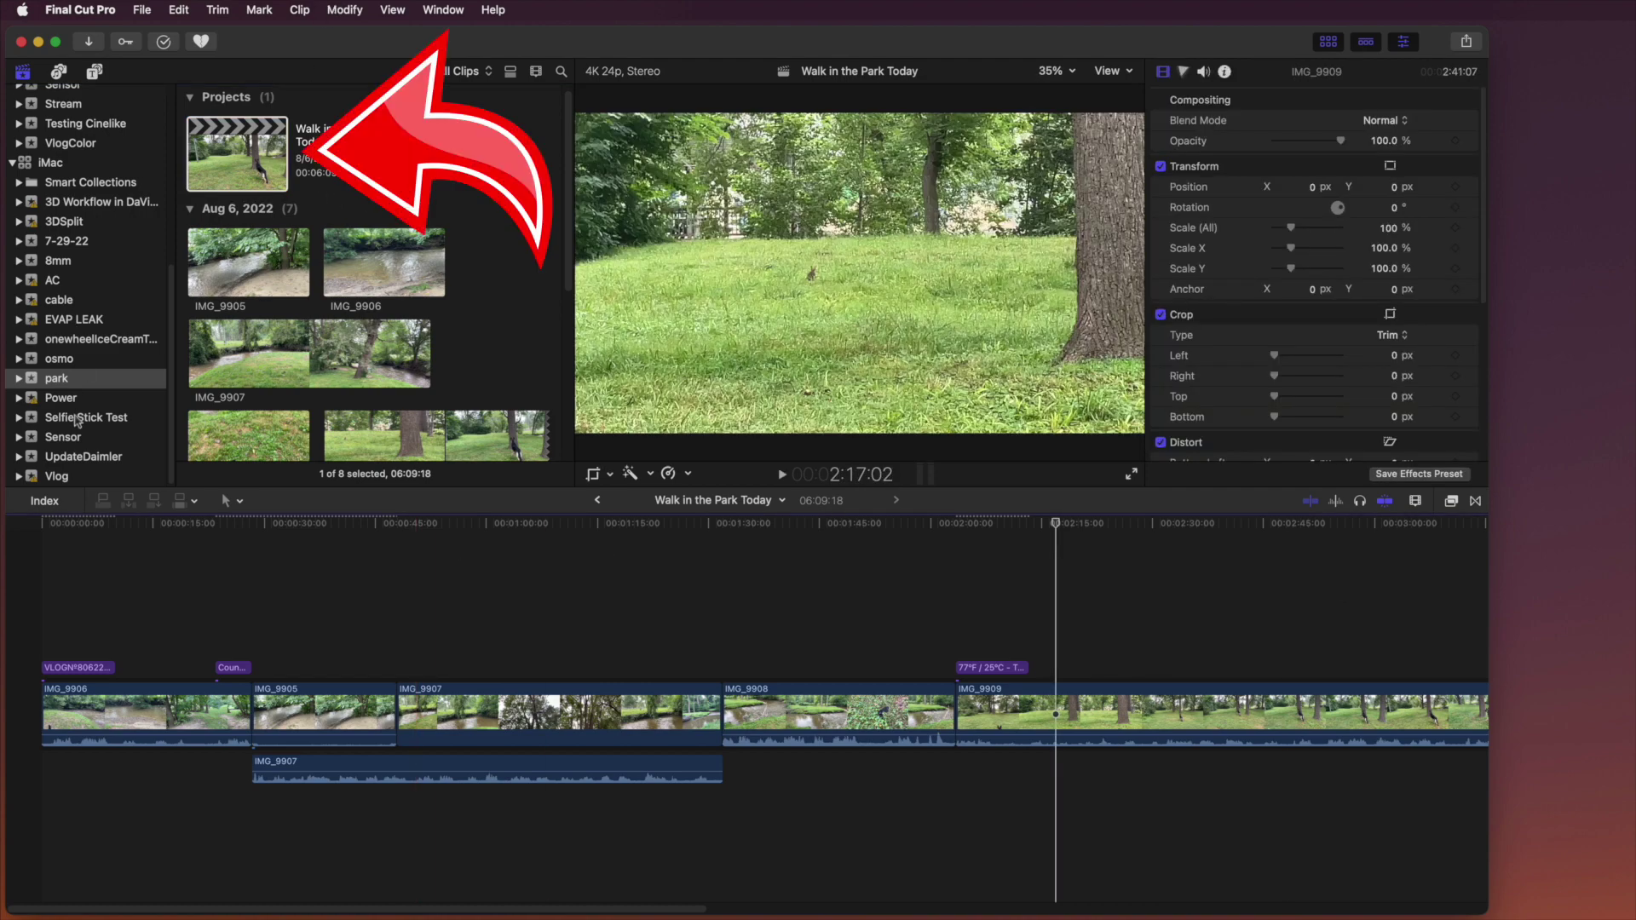
Show the share Attributes of the 63inch Extendable Pole for GoPro REVIEW project in Selfie Stick Test.
left_click(78, 419)
left_click(263, 168)
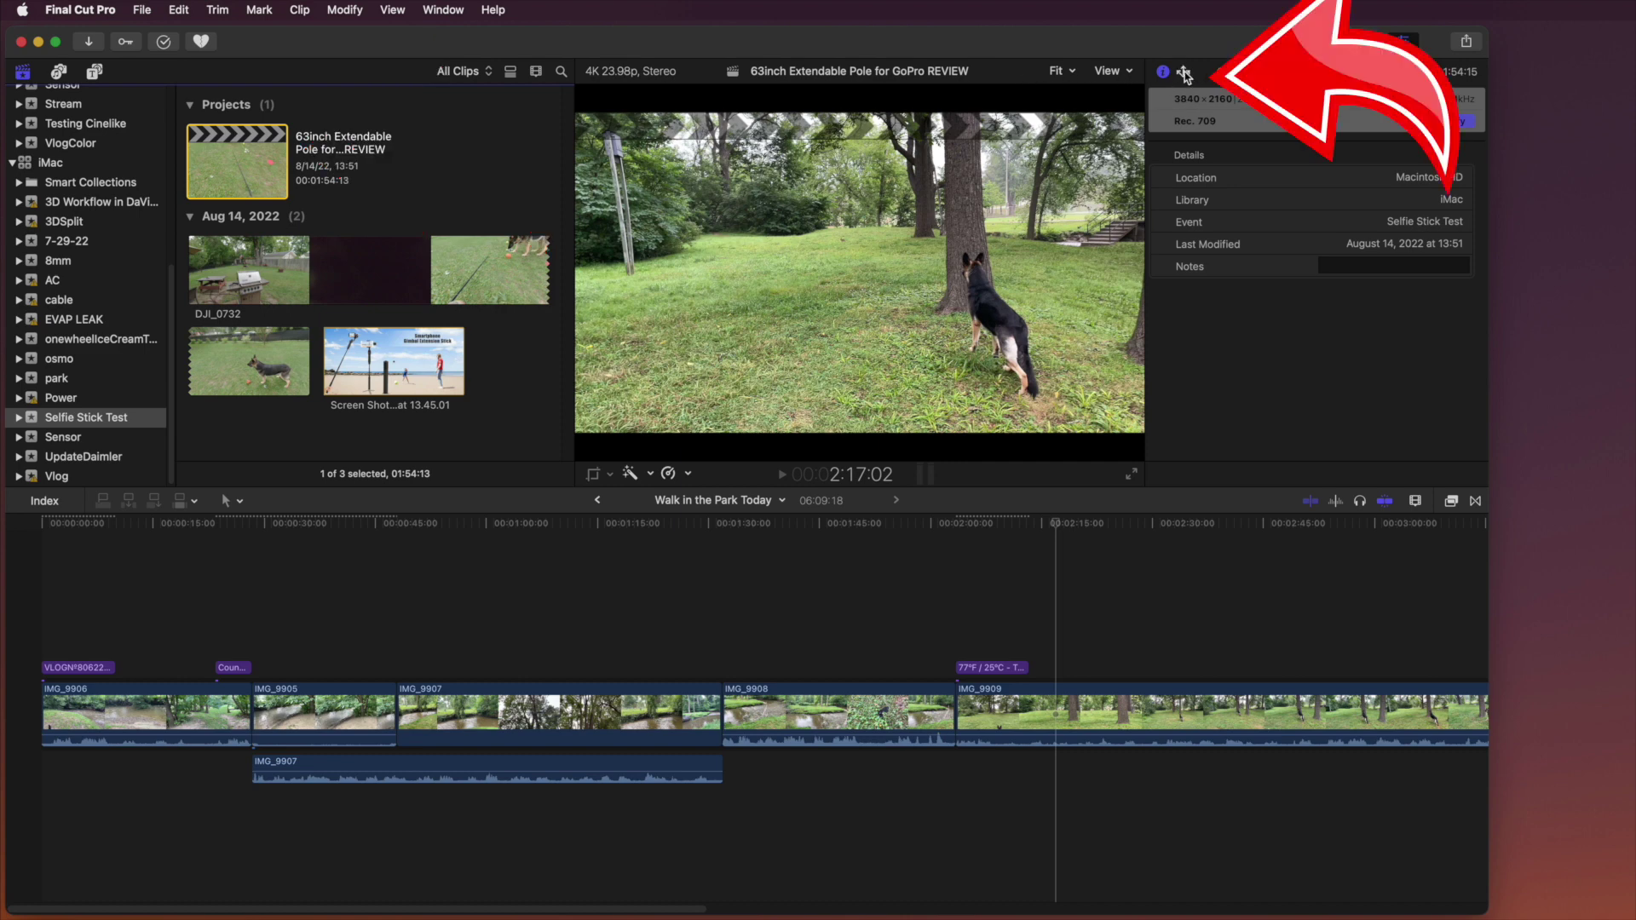
left_click(1185, 73)
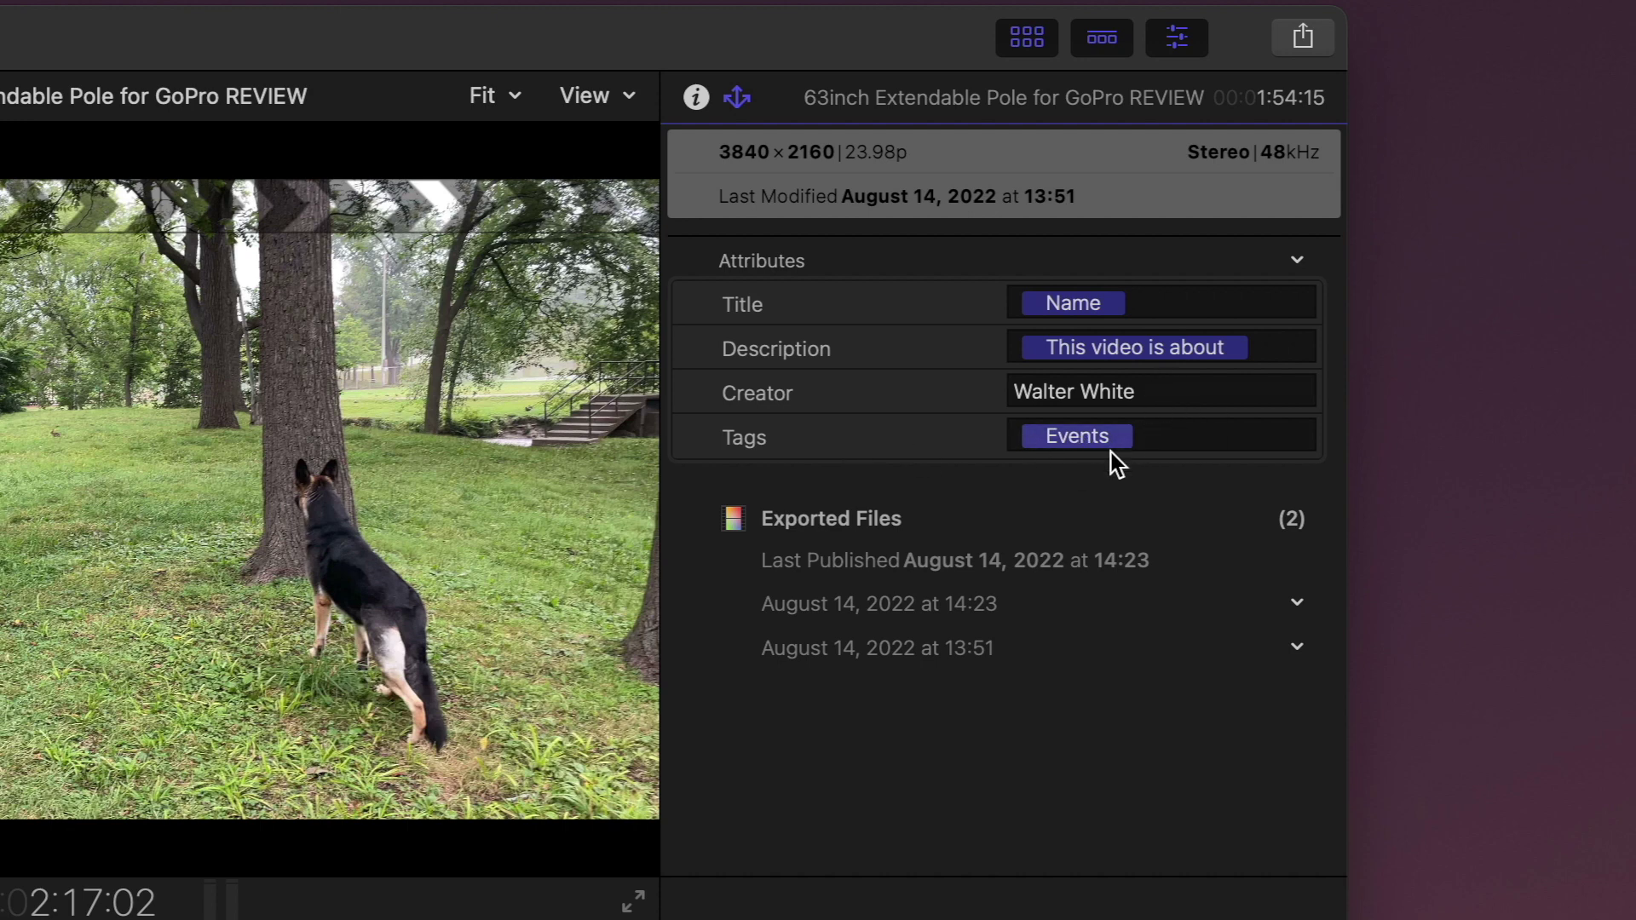
Replace the Creator with a new placeholder name and save the metadata as default.
left_click(1138, 391)
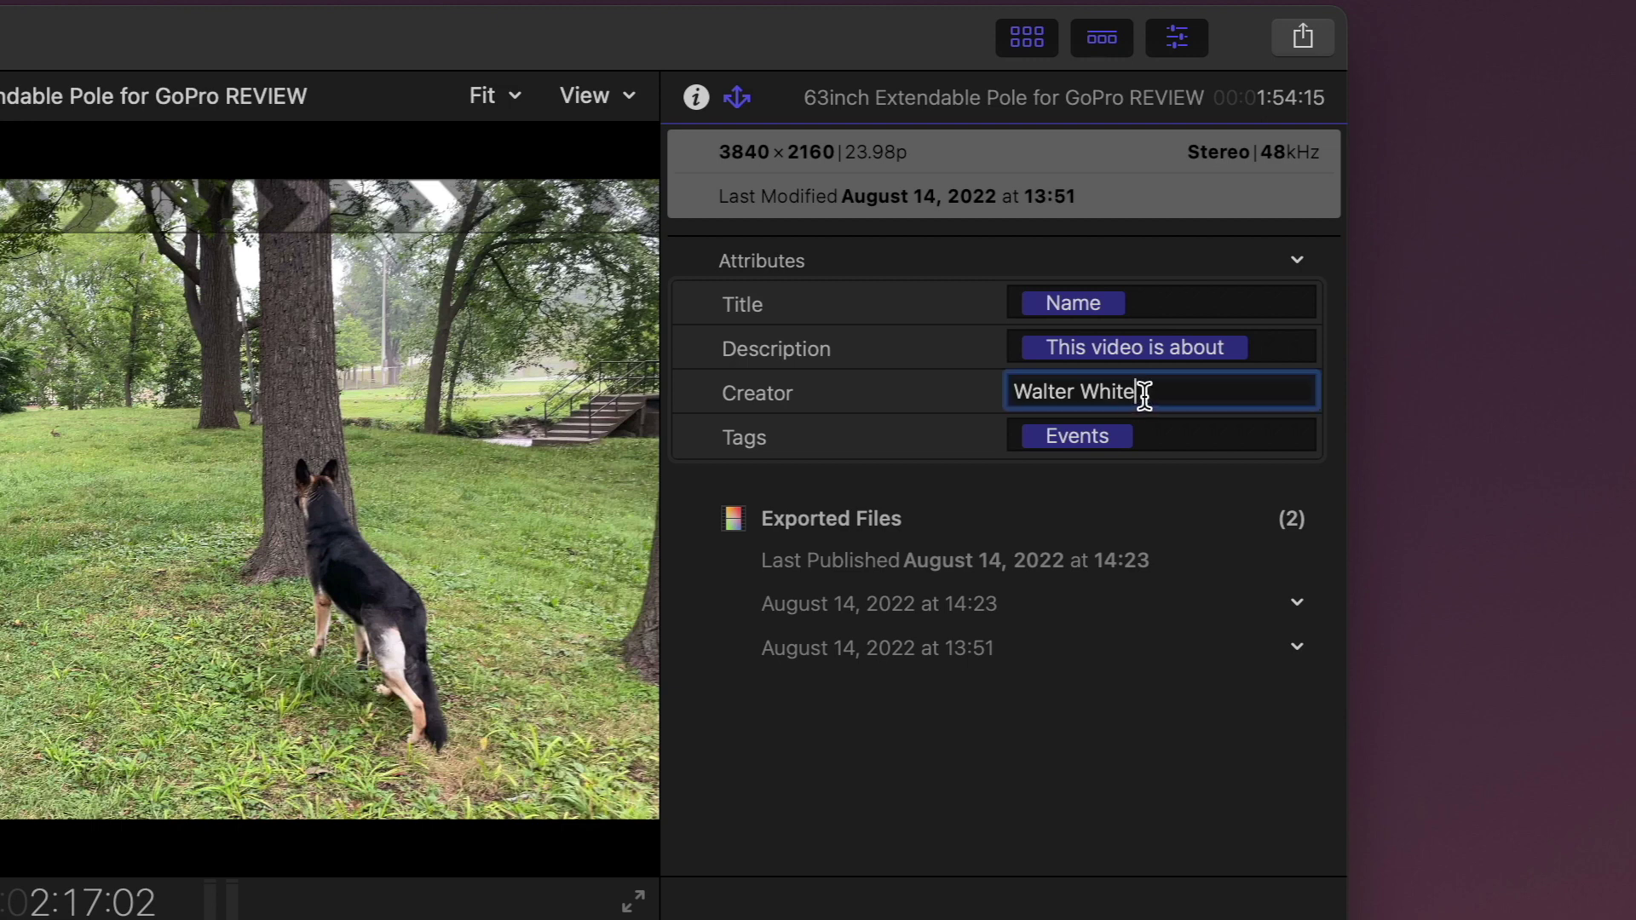
left_click_drag(1164, 389, 1000, 394)
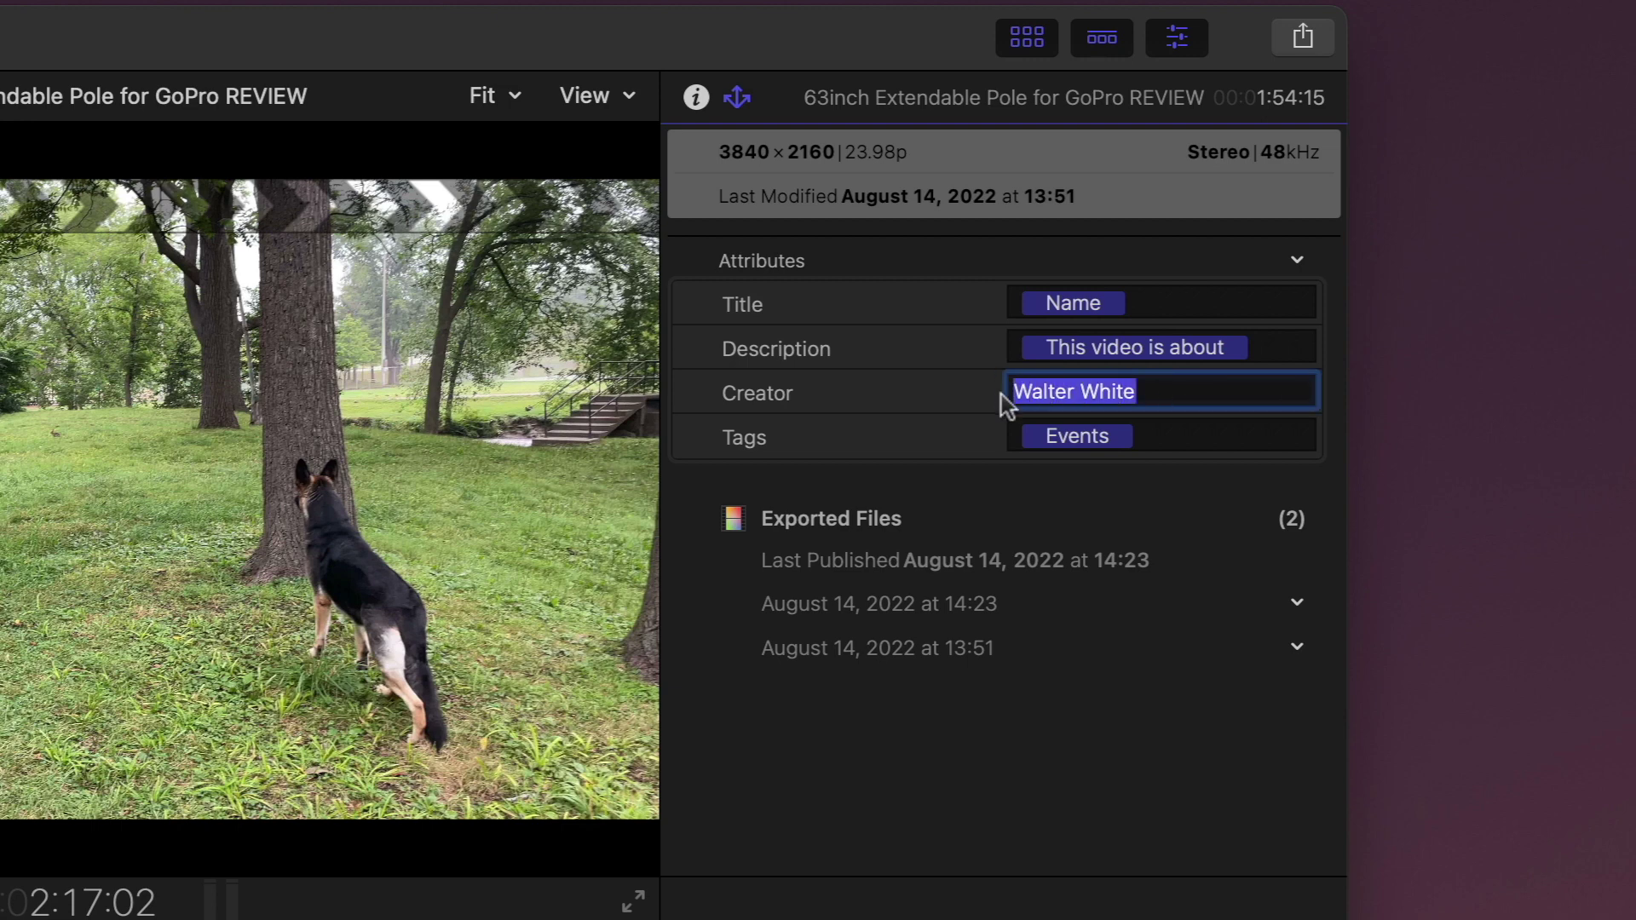
type("Elv")
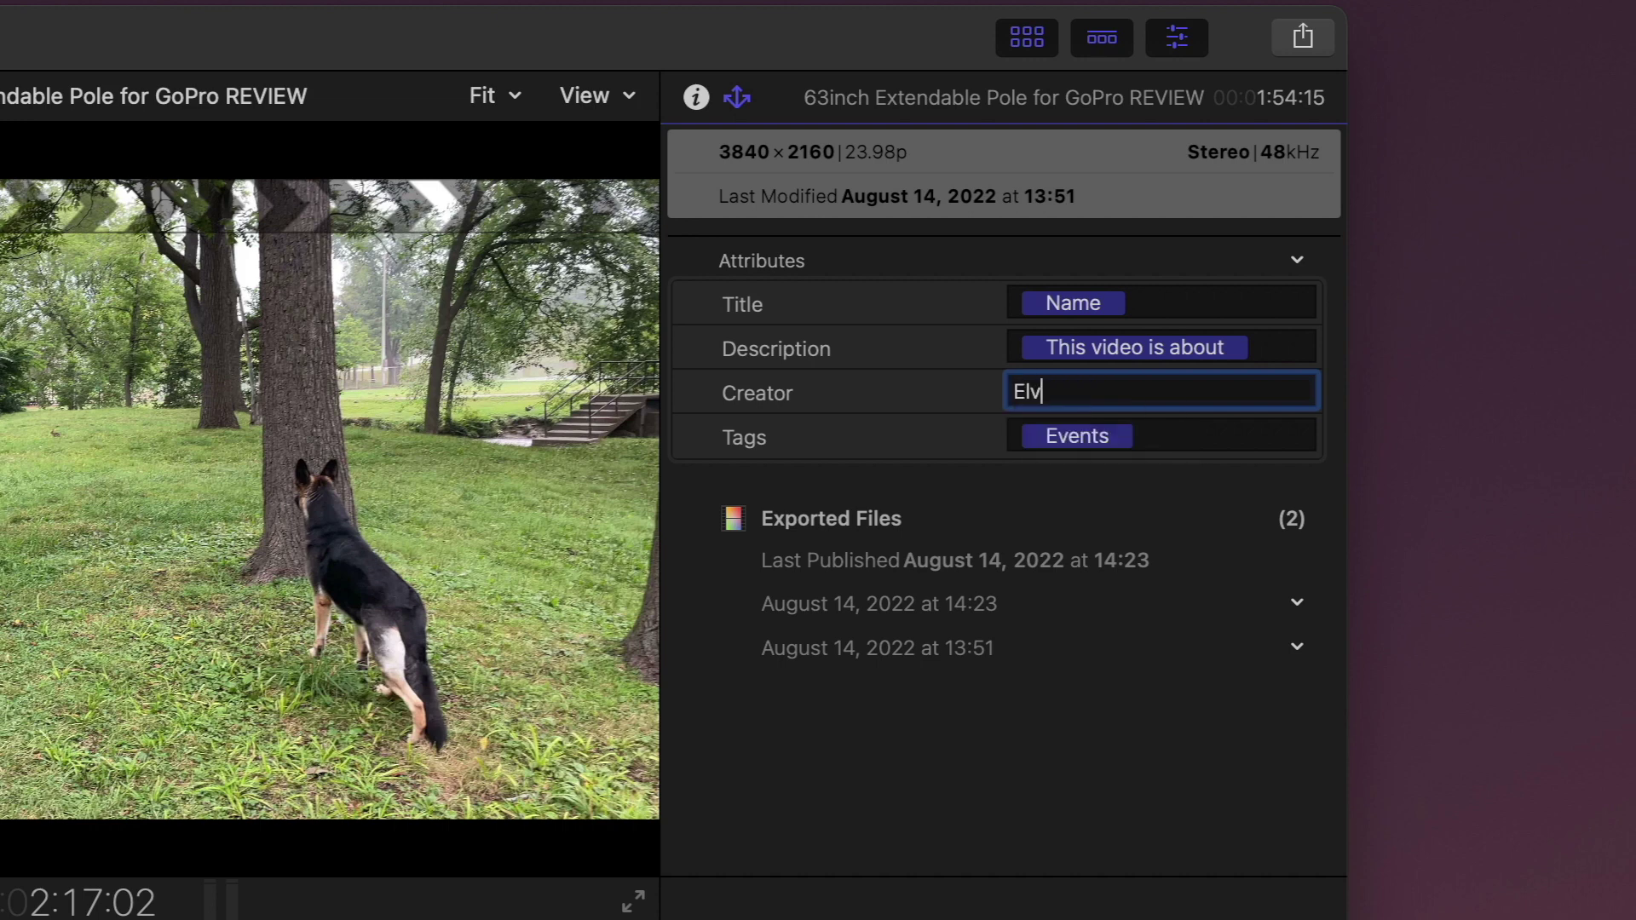
type("is the King")
left_click(1159, 436)
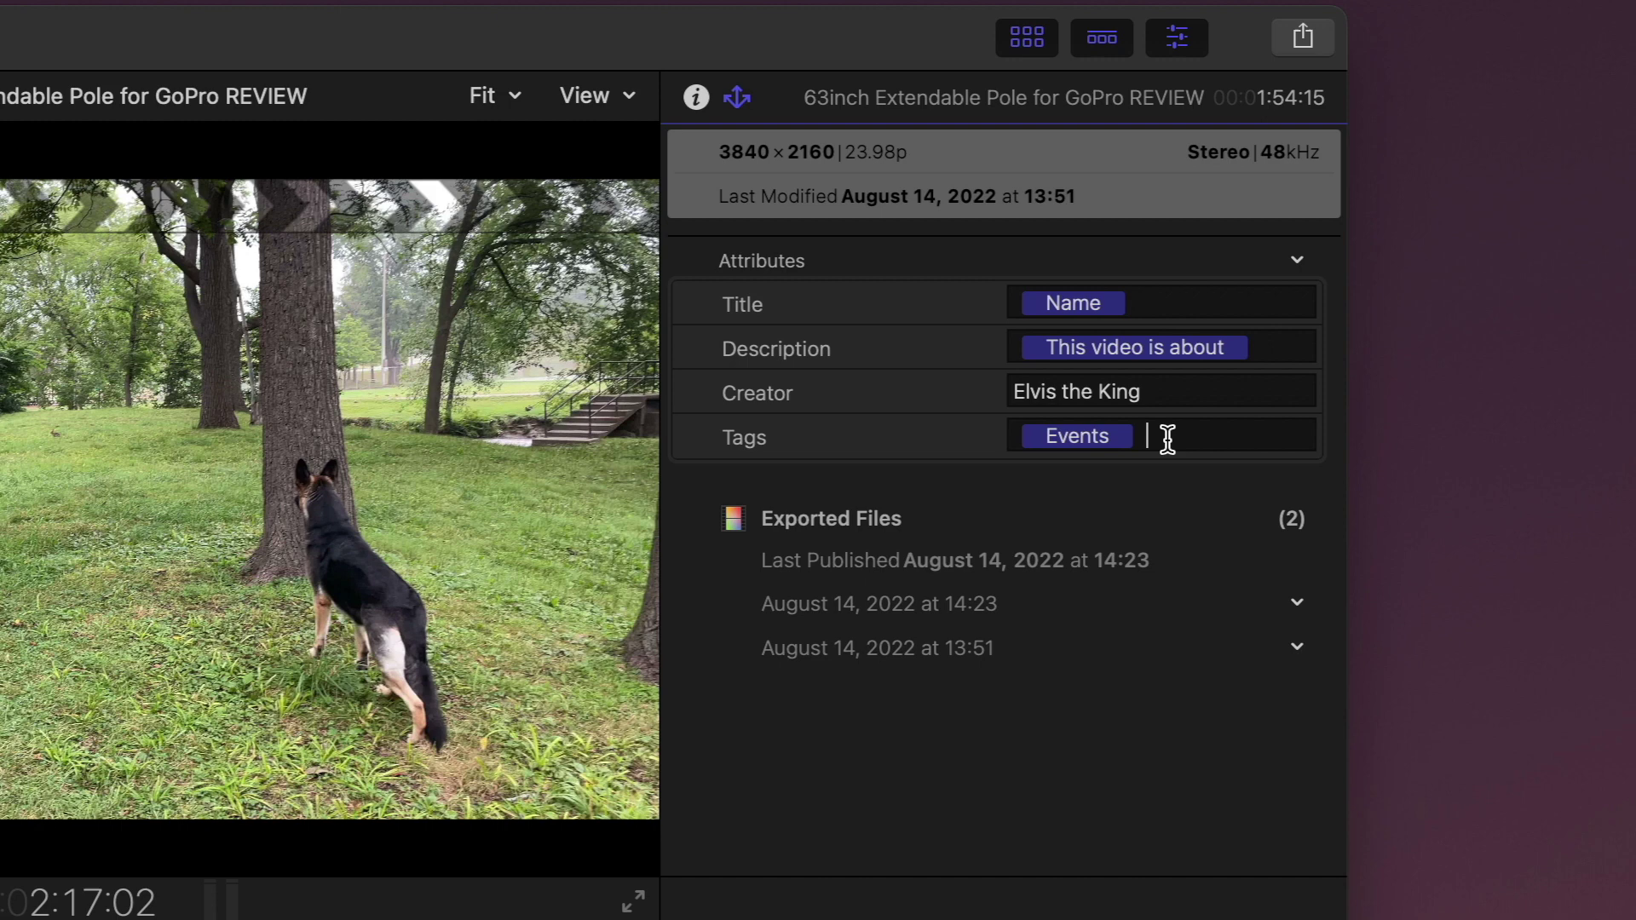
left_click(1159, 392)
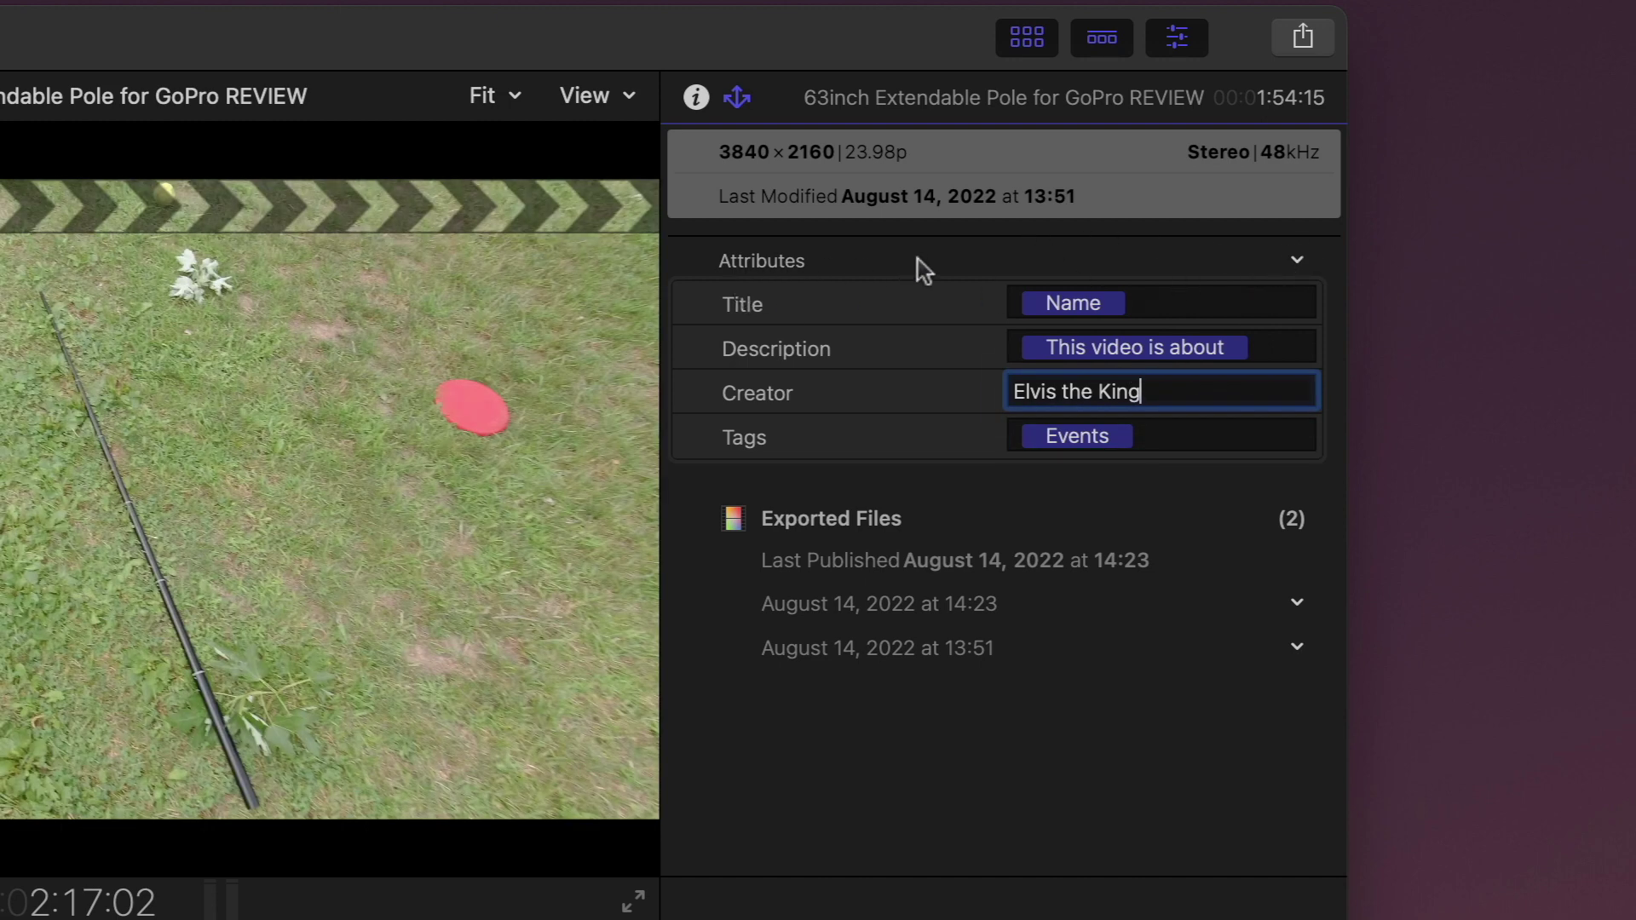
left_click(1298, 260)
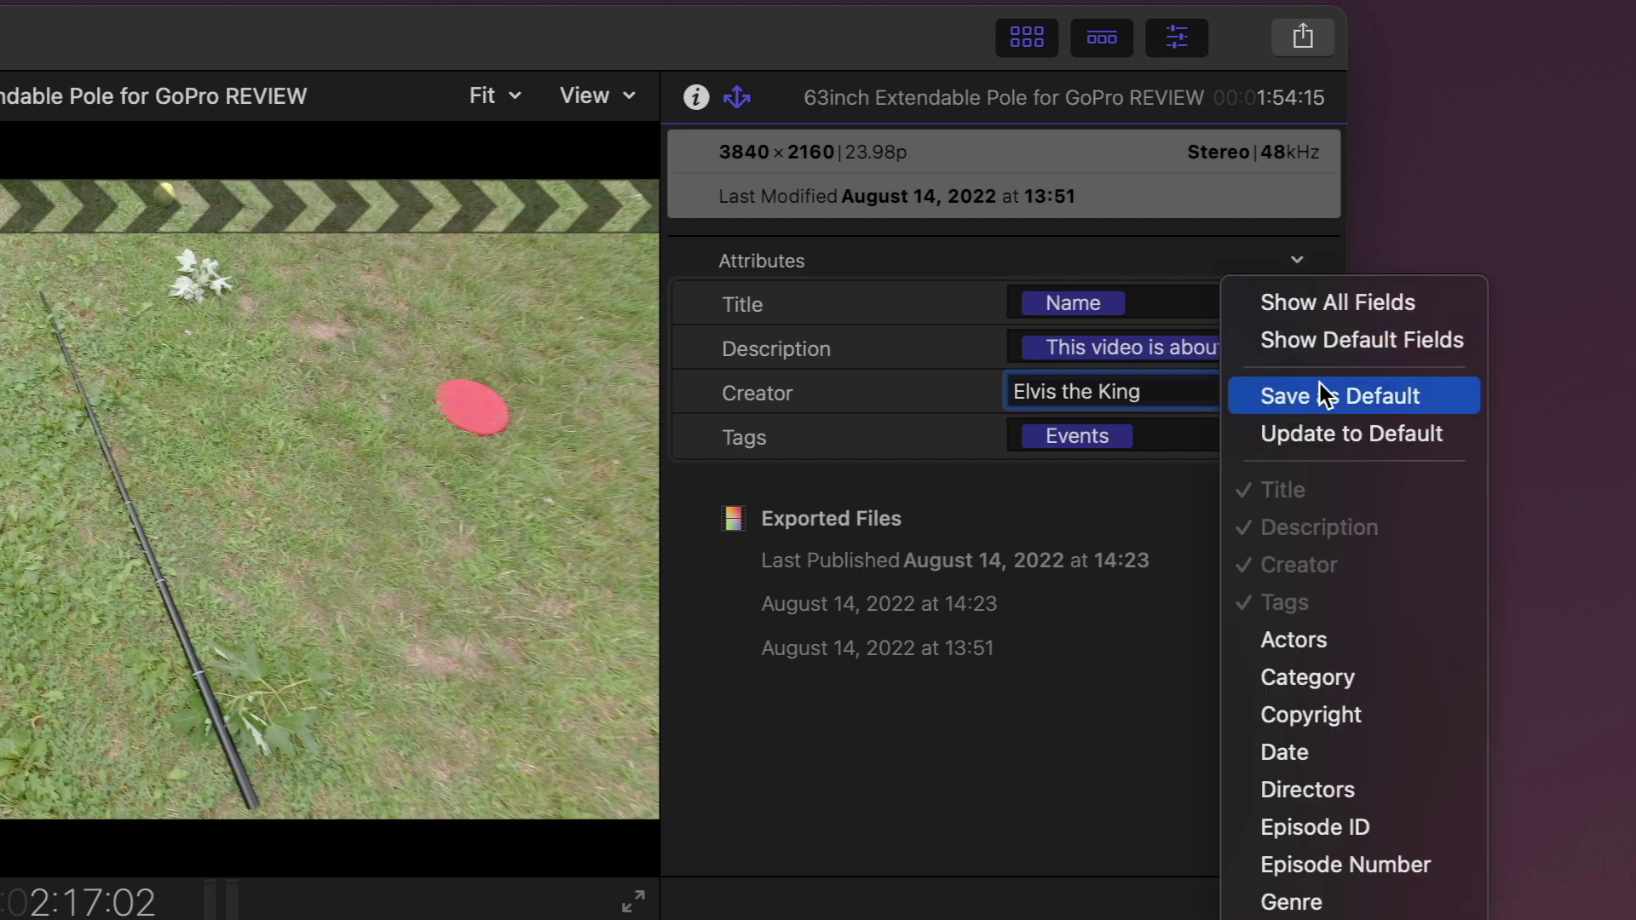
left_click(1361, 400)
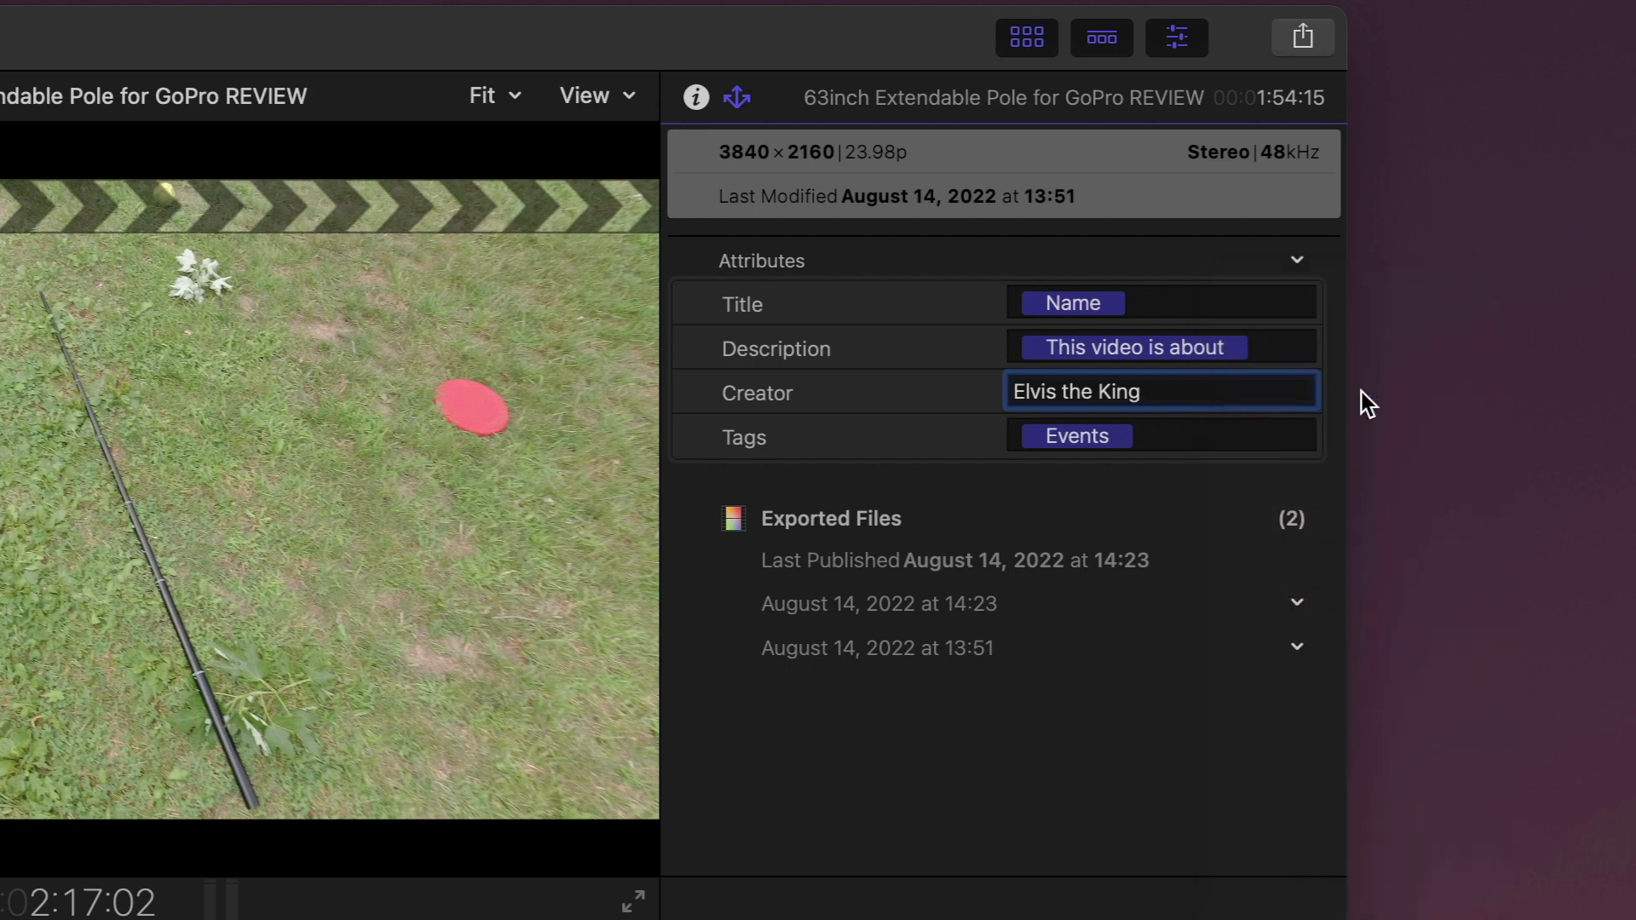
Commit the Creator field, save as default again, and return to the project's general details.
left_click(1236, 438)
left_click(1172, 392)
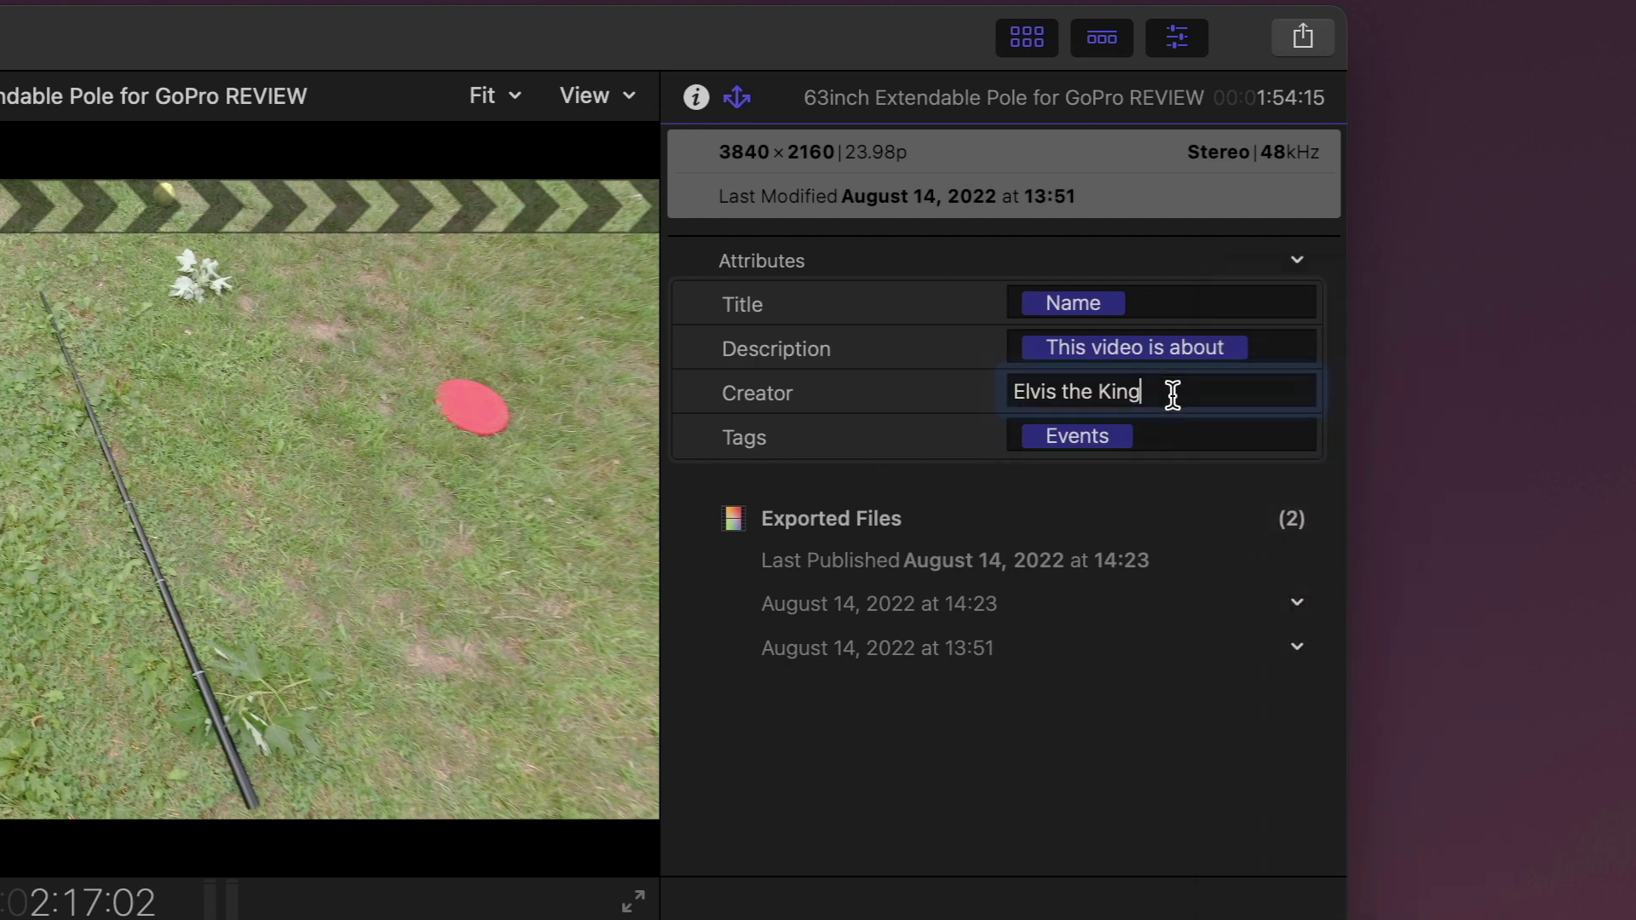
left_click(1298, 260)
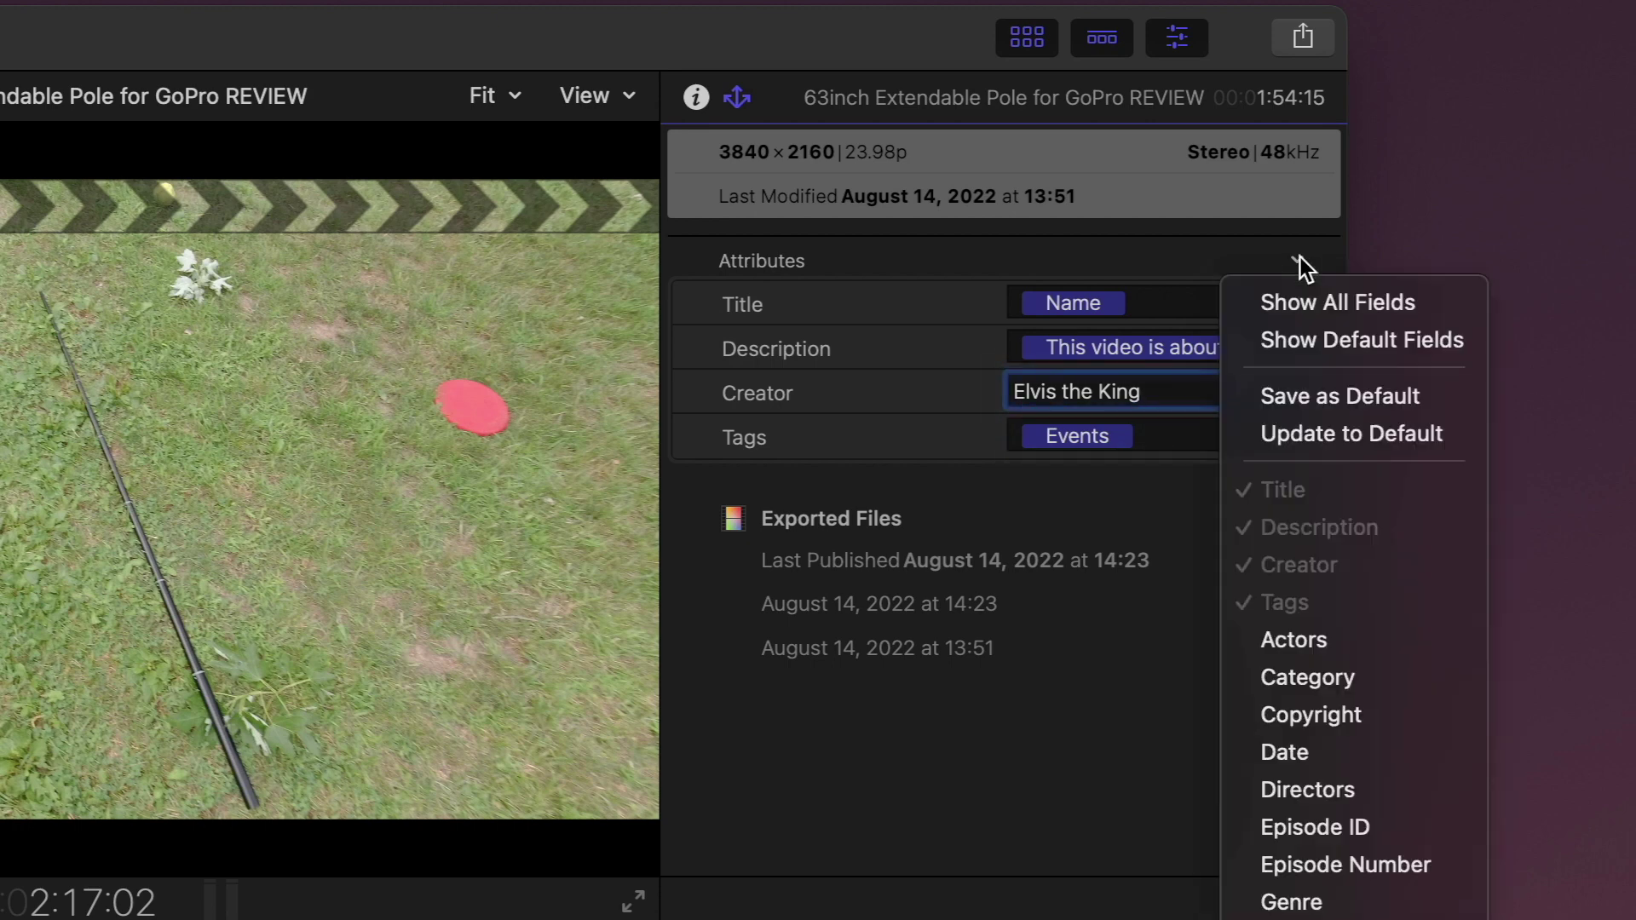
left_click(1343, 398)
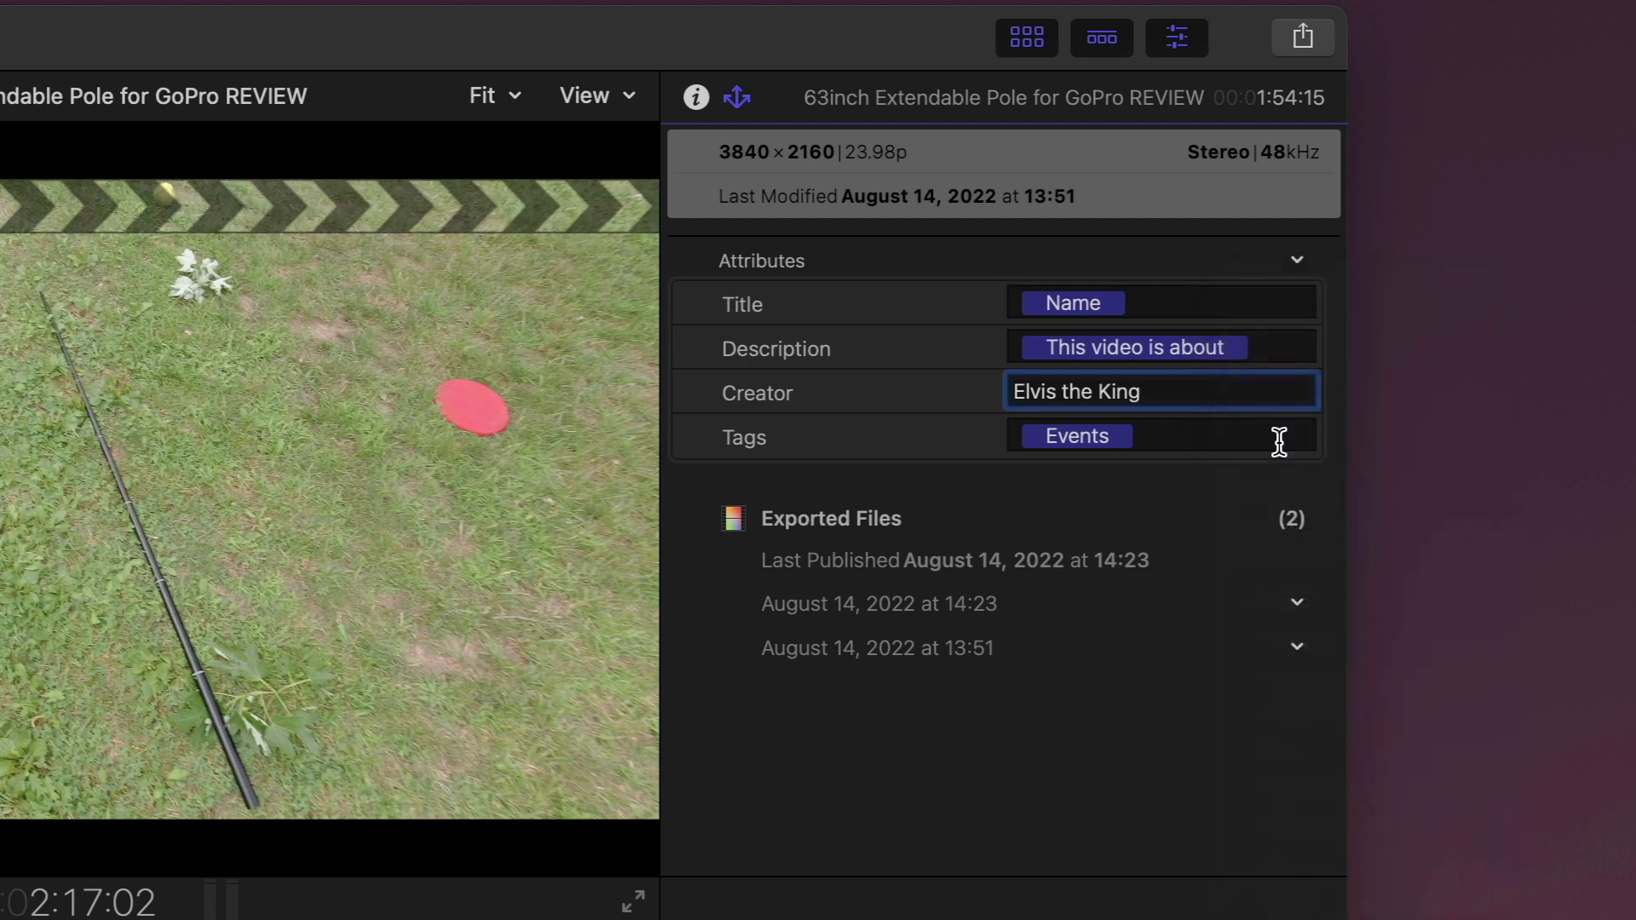
left_click(1193, 458)
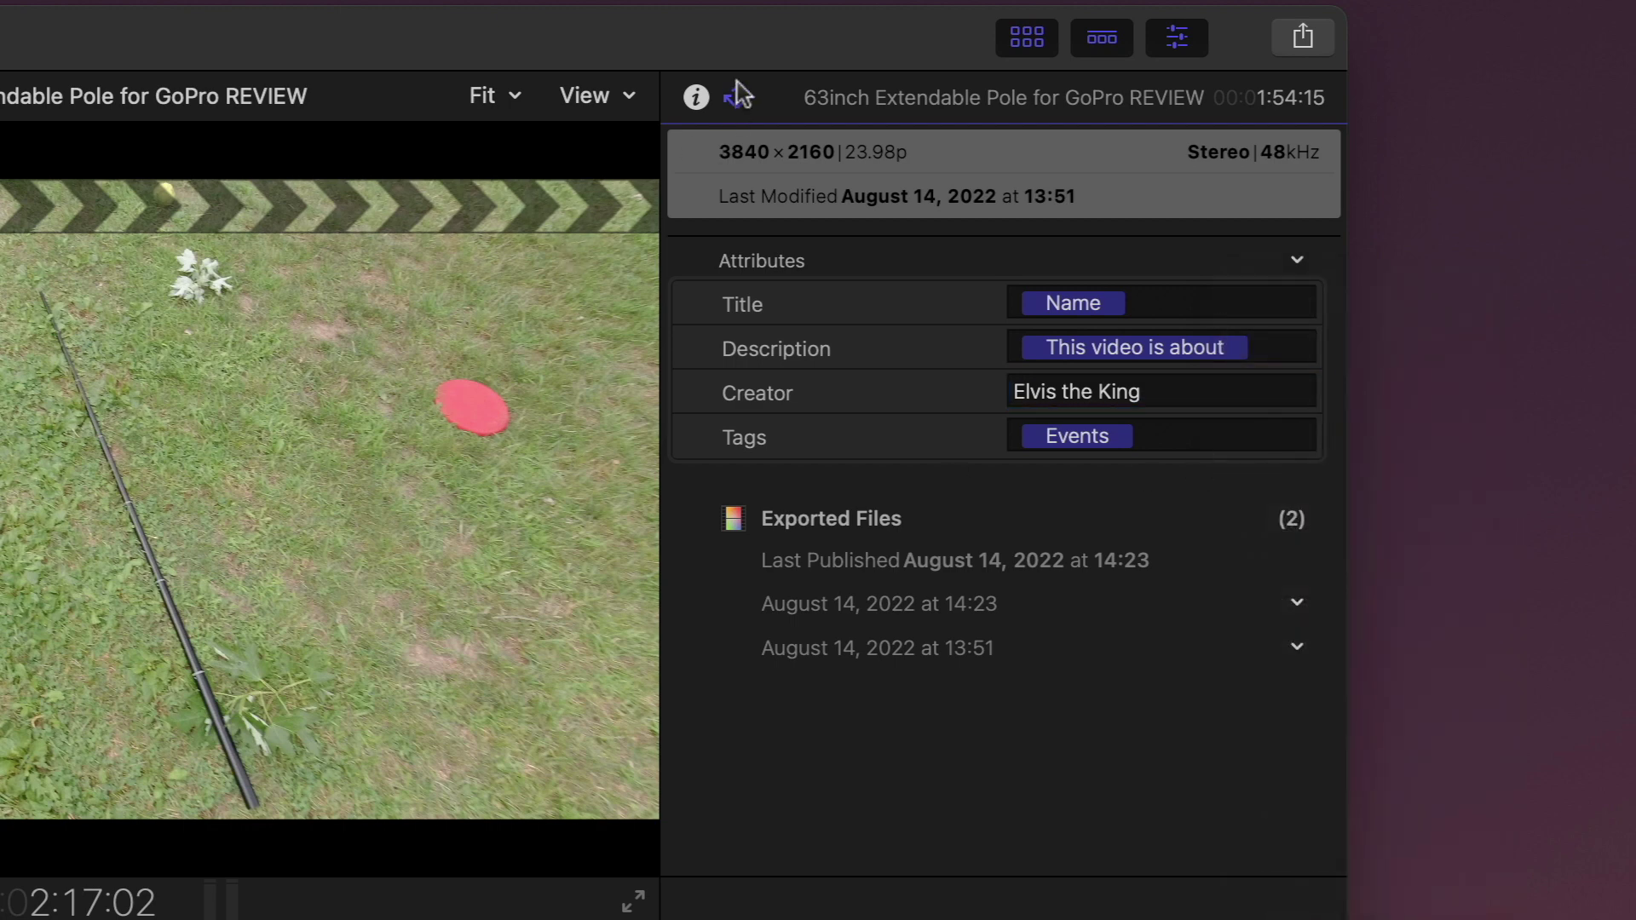
left_click(689, 99)
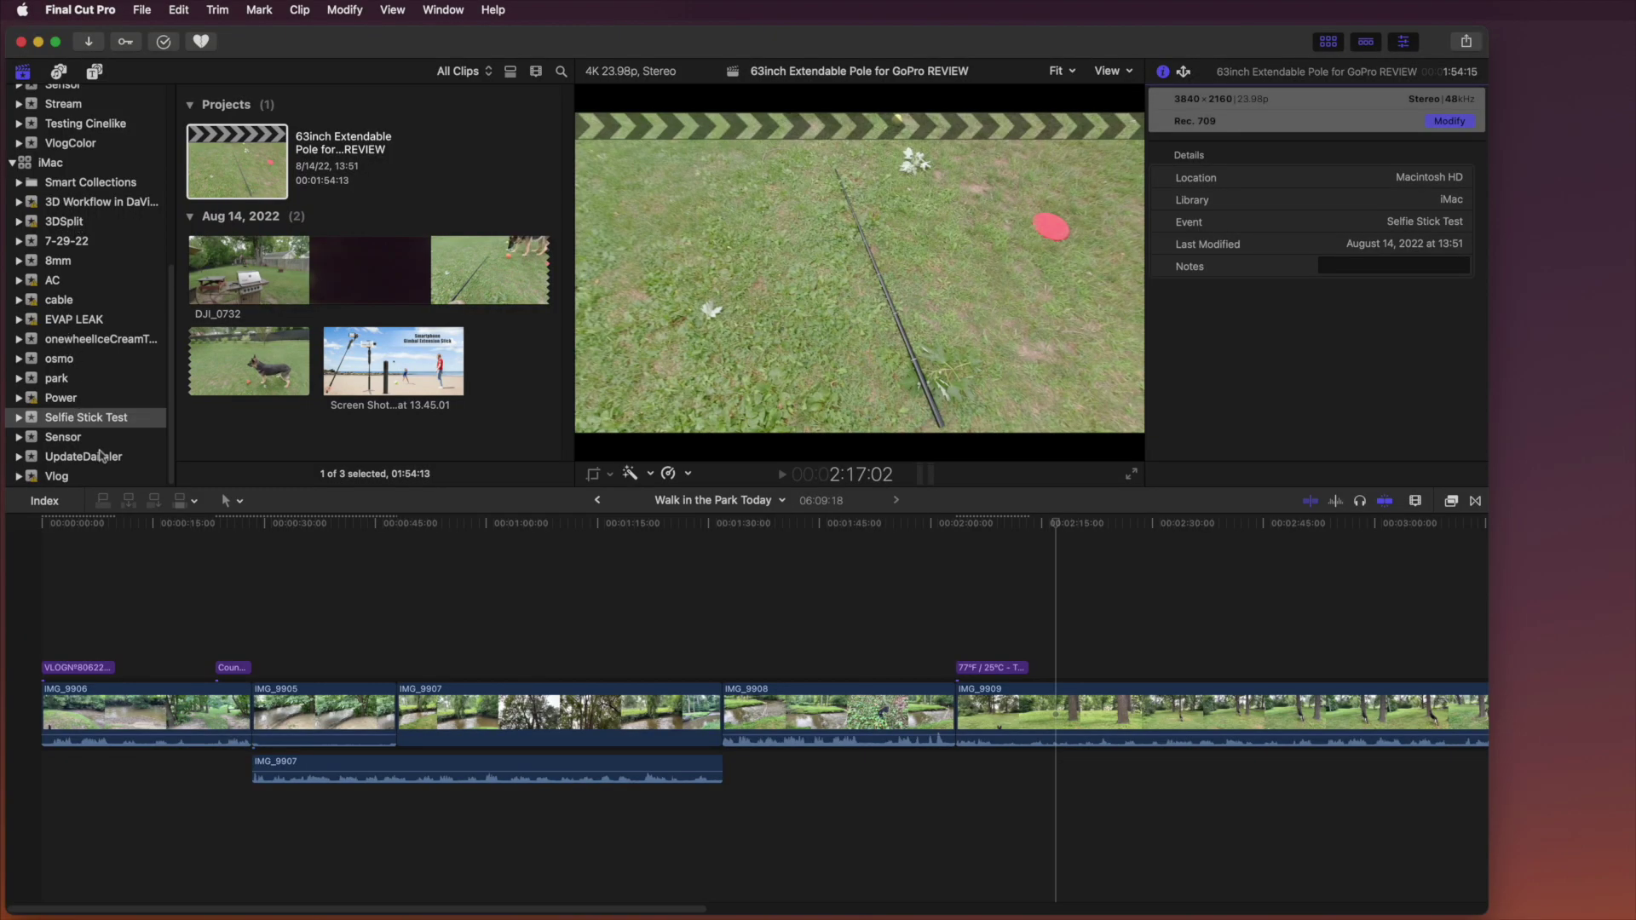
Select the Sensor Setup project in the Sensor event.
left_click(83, 460)
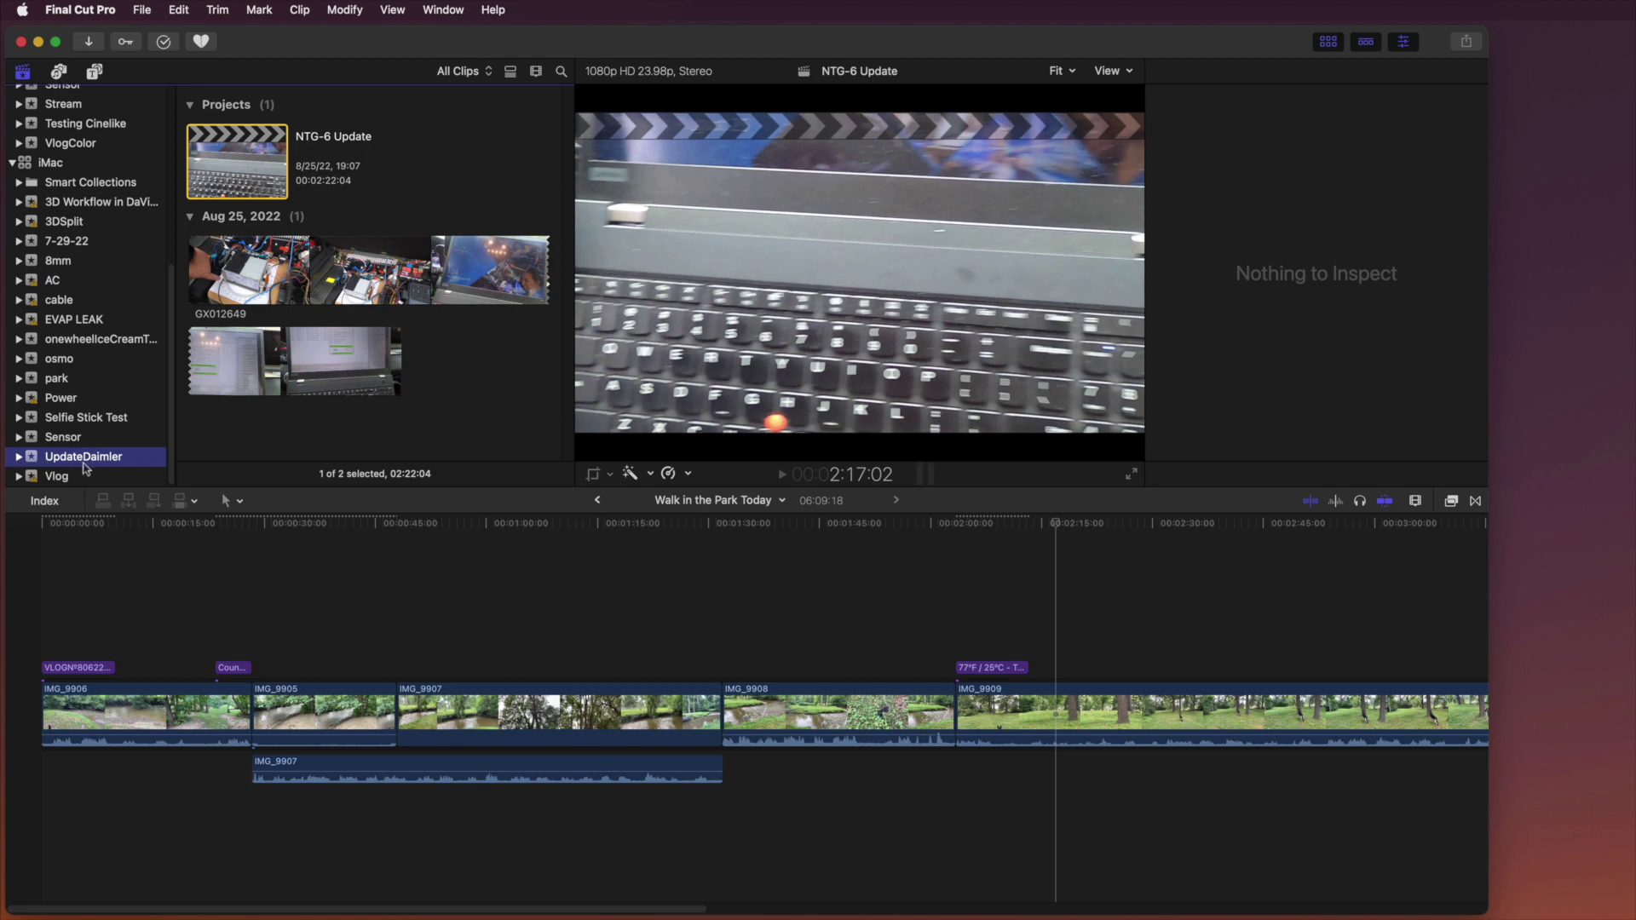
left_click(72, 440)
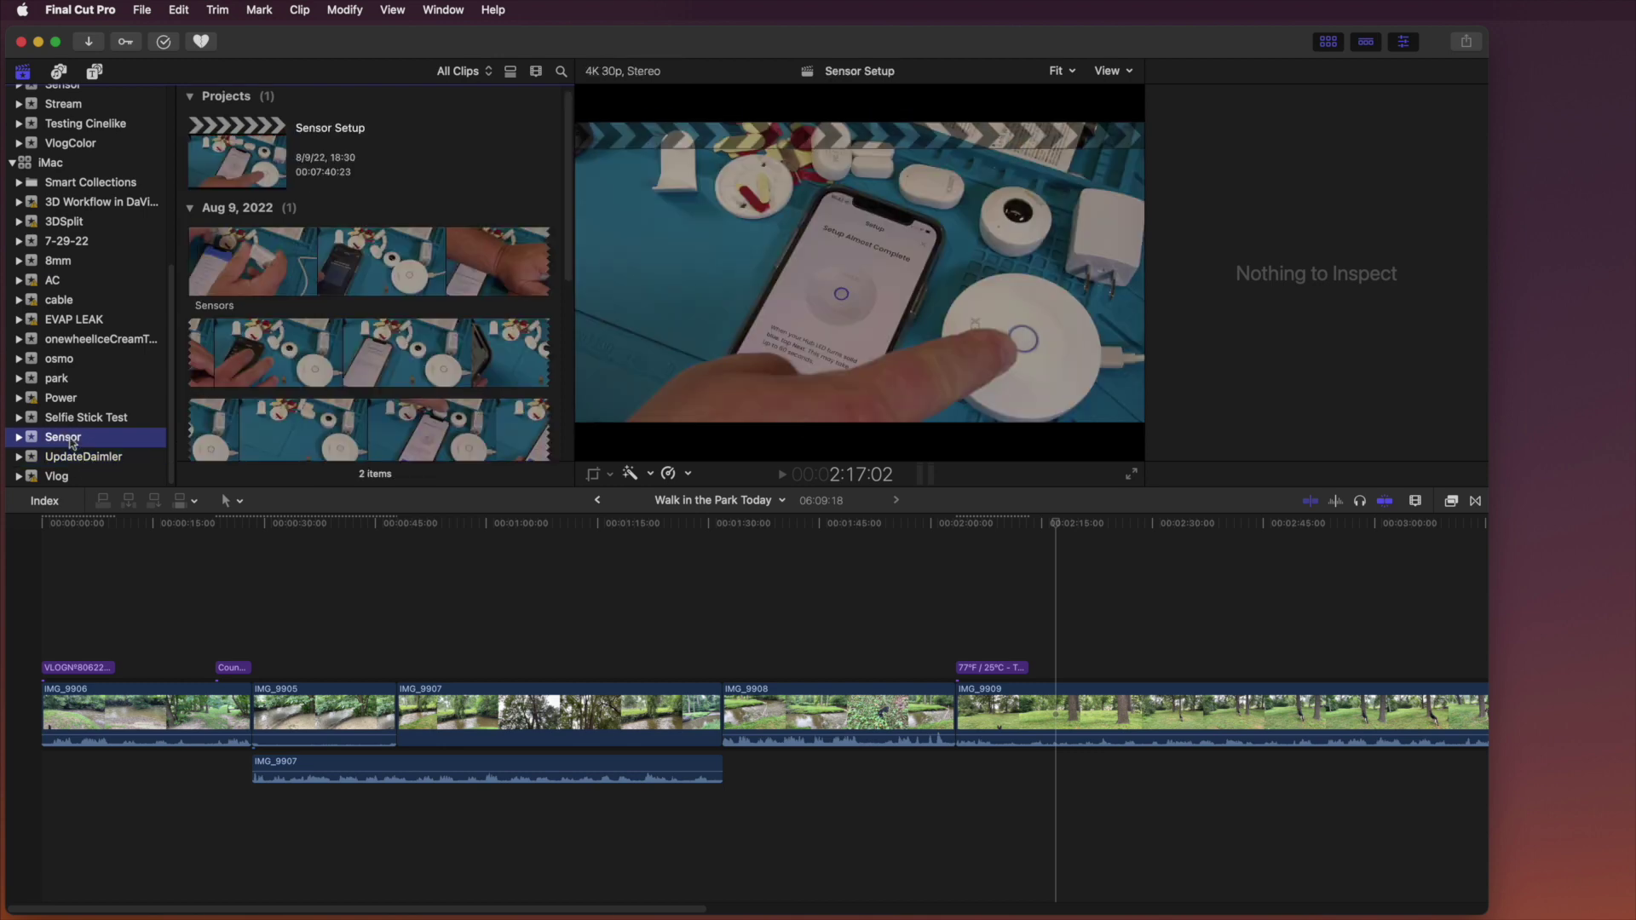
left_click(237, 158)
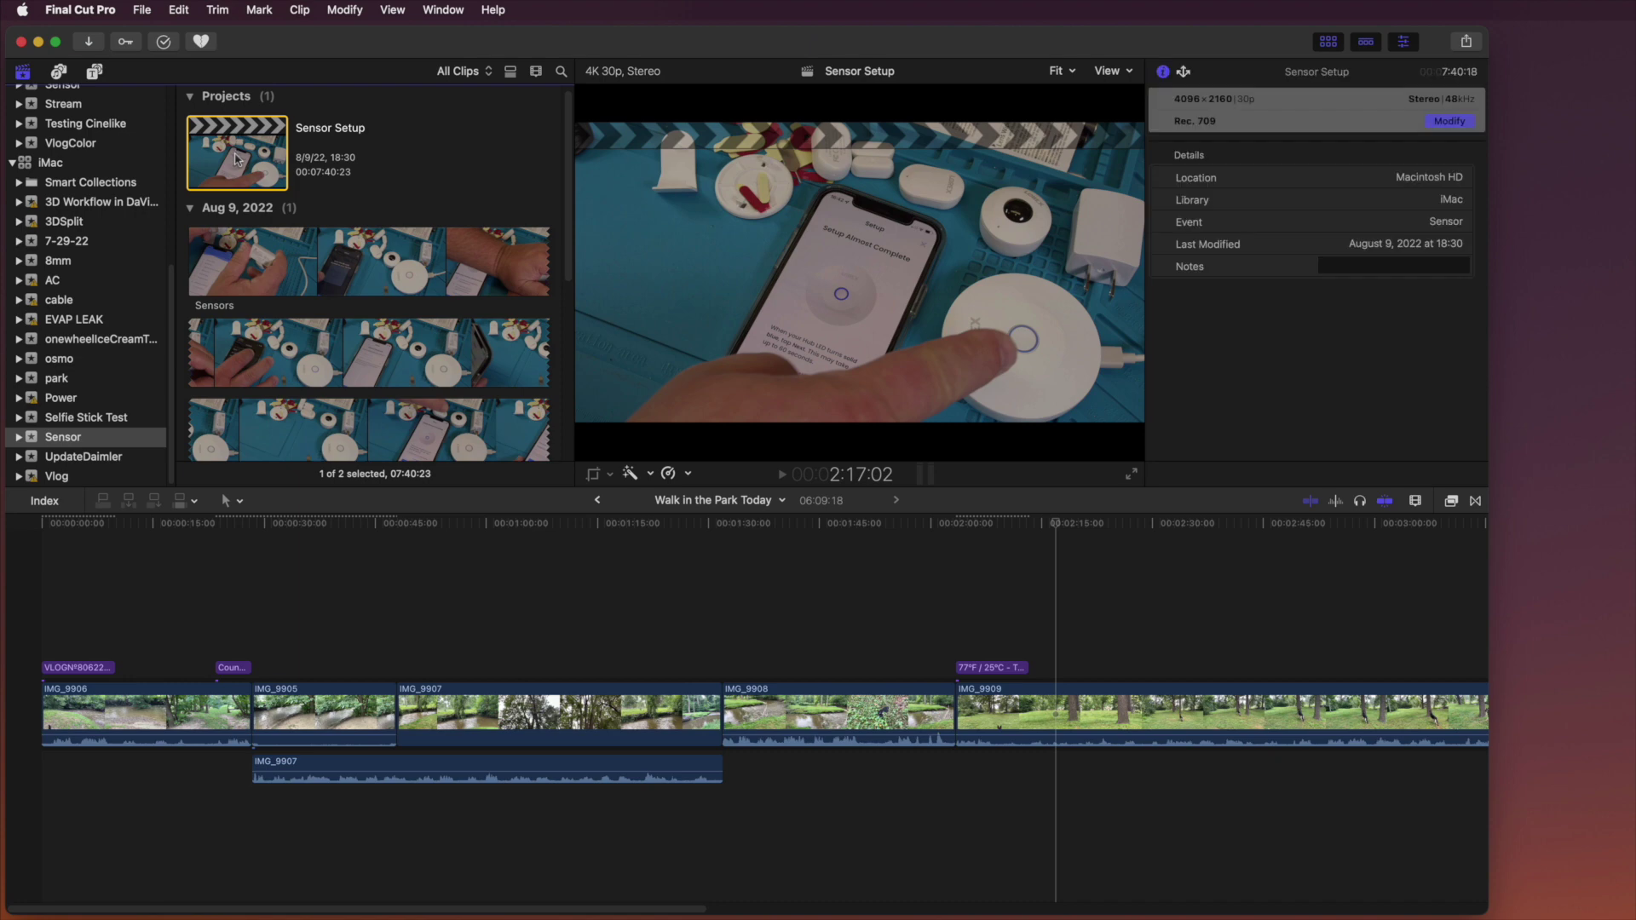
Open Export File (default) for Sensor Setup, check the saved creator name, and cancel.
left_click(142, 9)
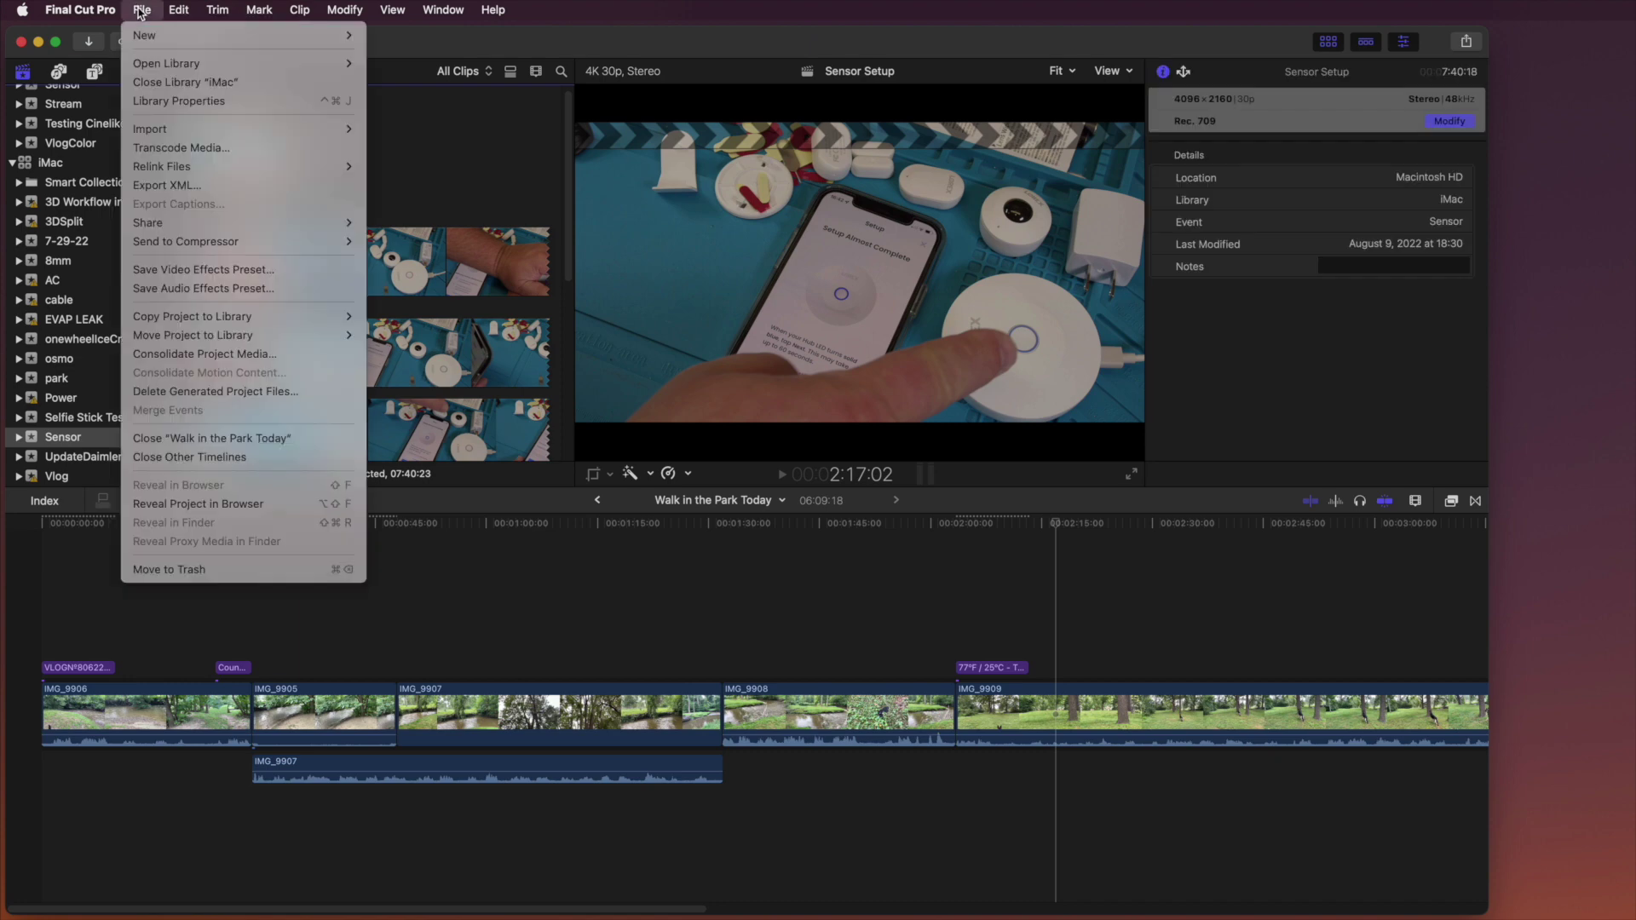
mouse_move(189, 224)
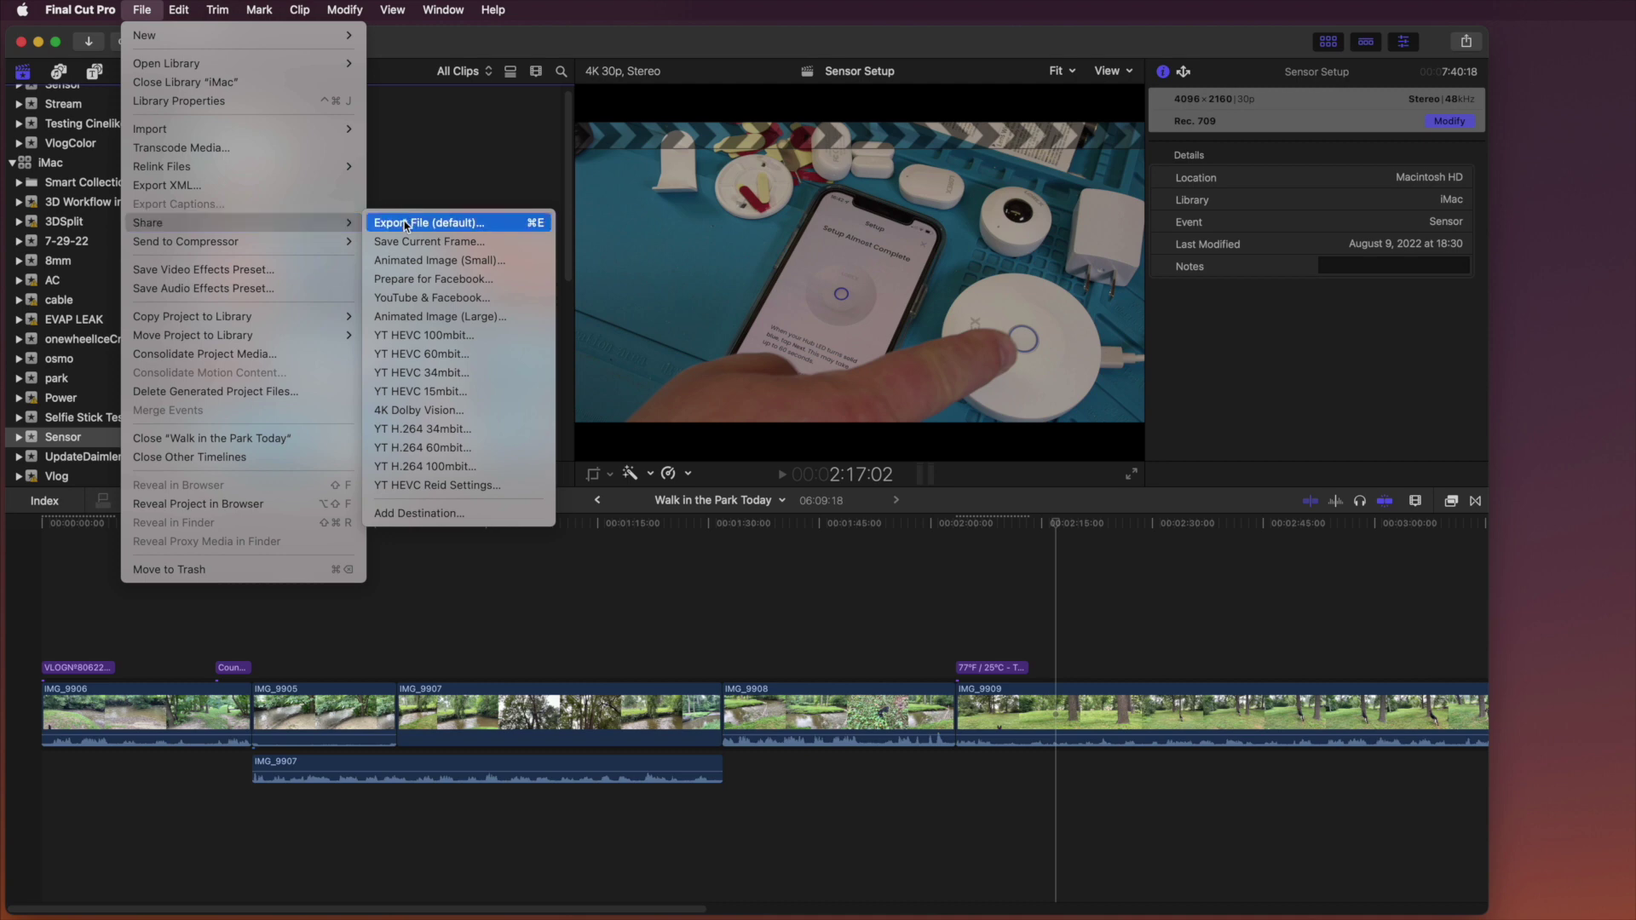
left_click(404, 225)
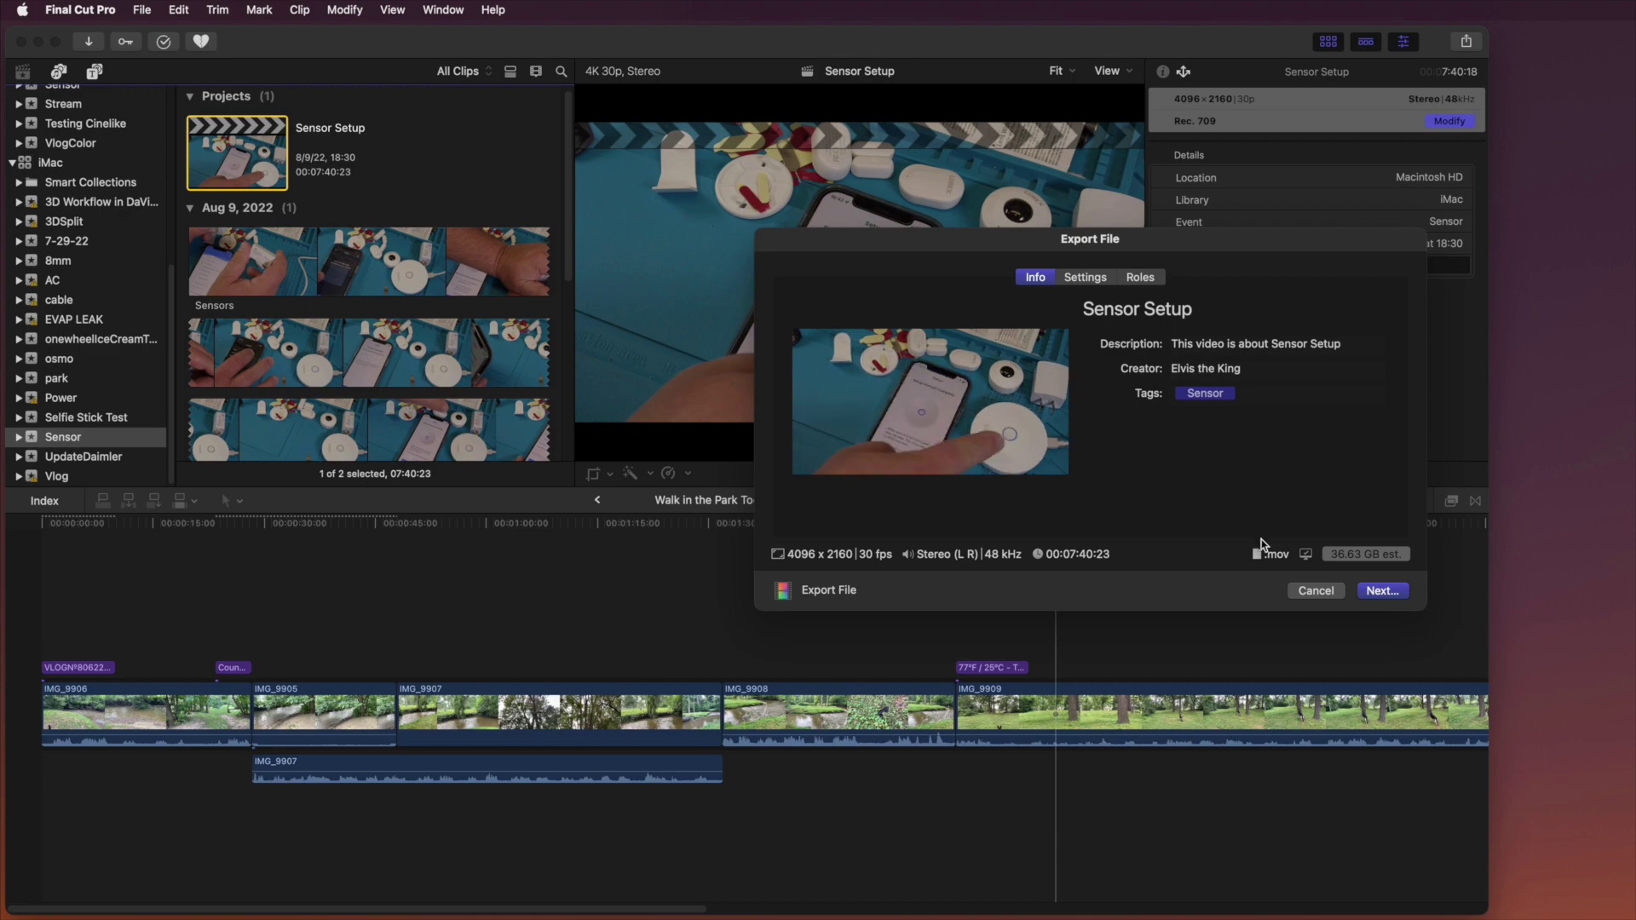
left_click(1311, 593)
left_click(1307, 600)
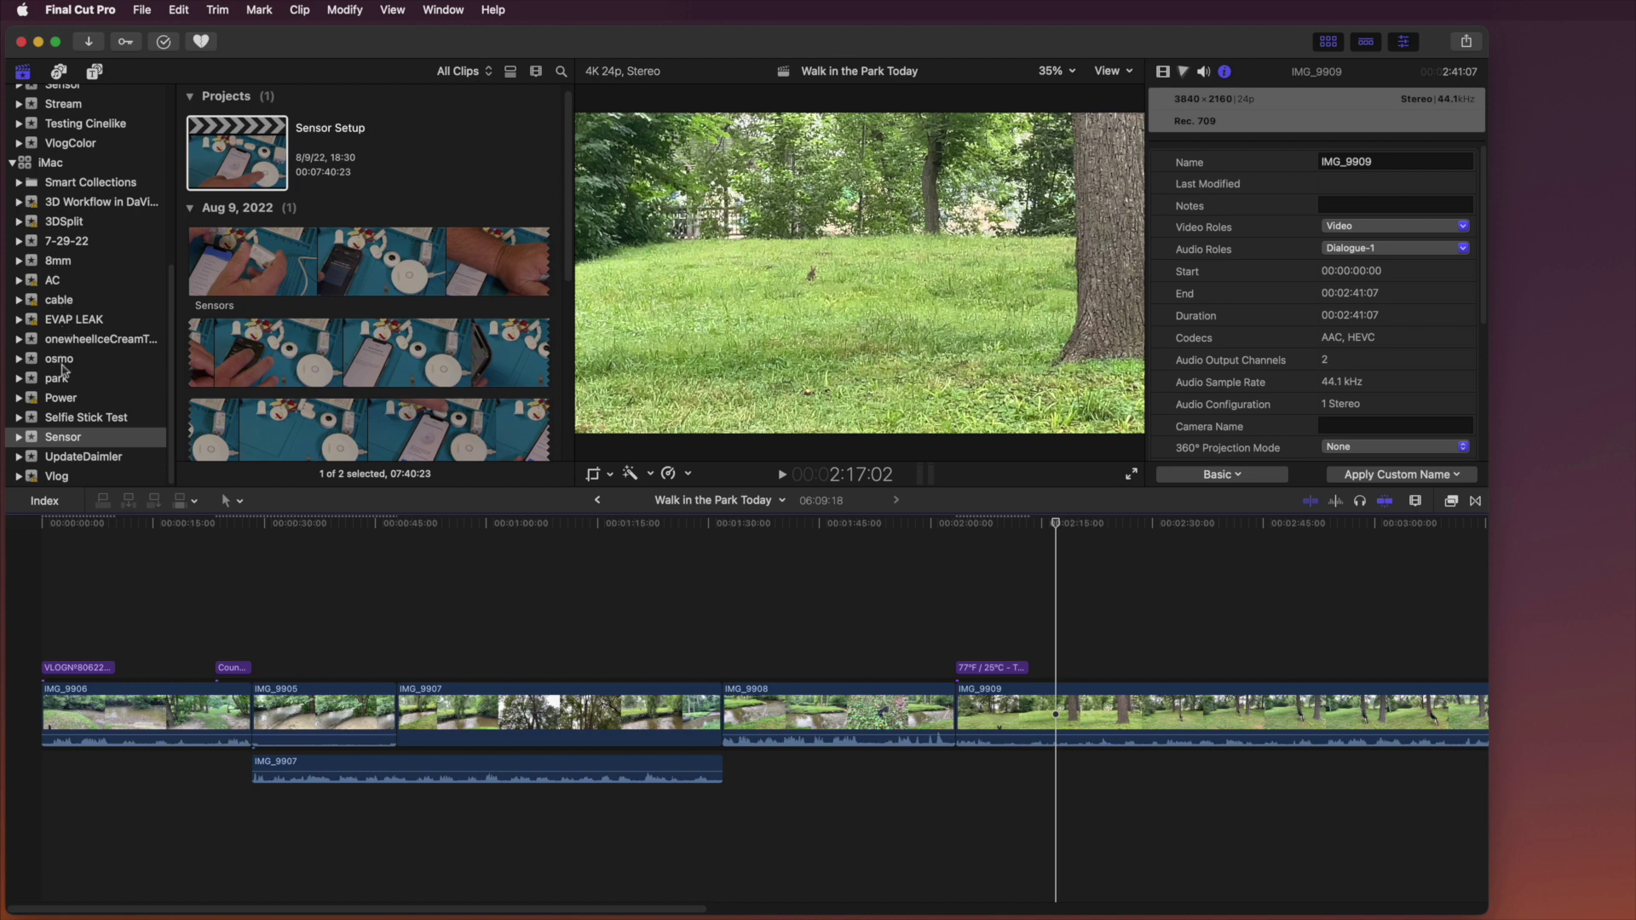
Select the 314 project in the Pie event and open its Export File (default) dialog.
scroll(62, 369, "up", 5)
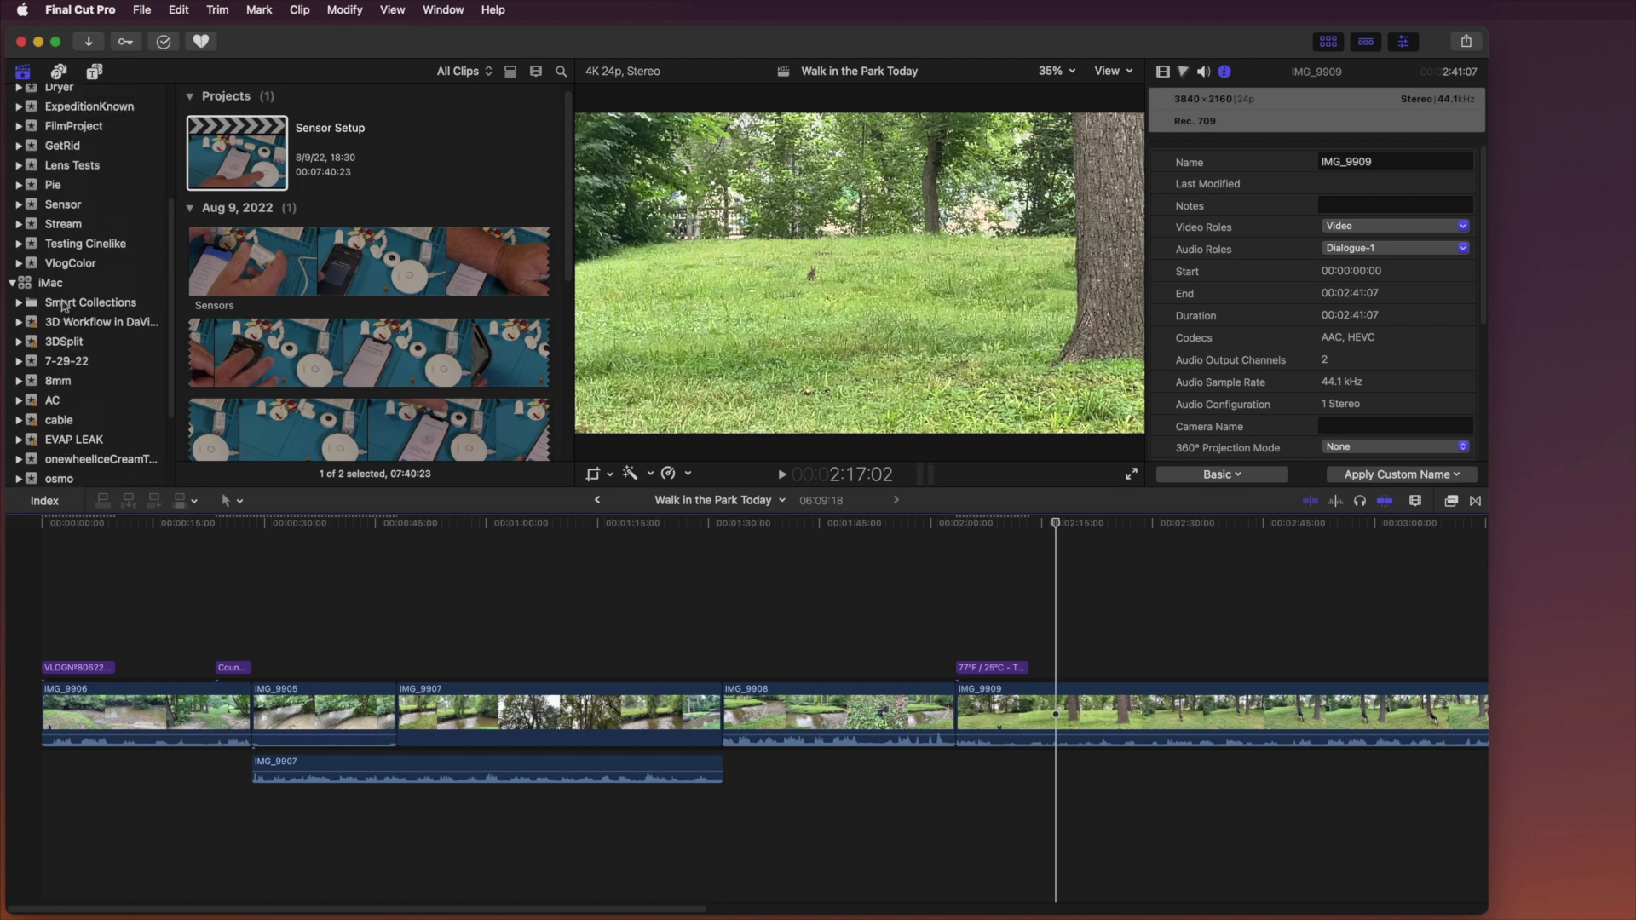
scroll(64, 306, "up", 3)
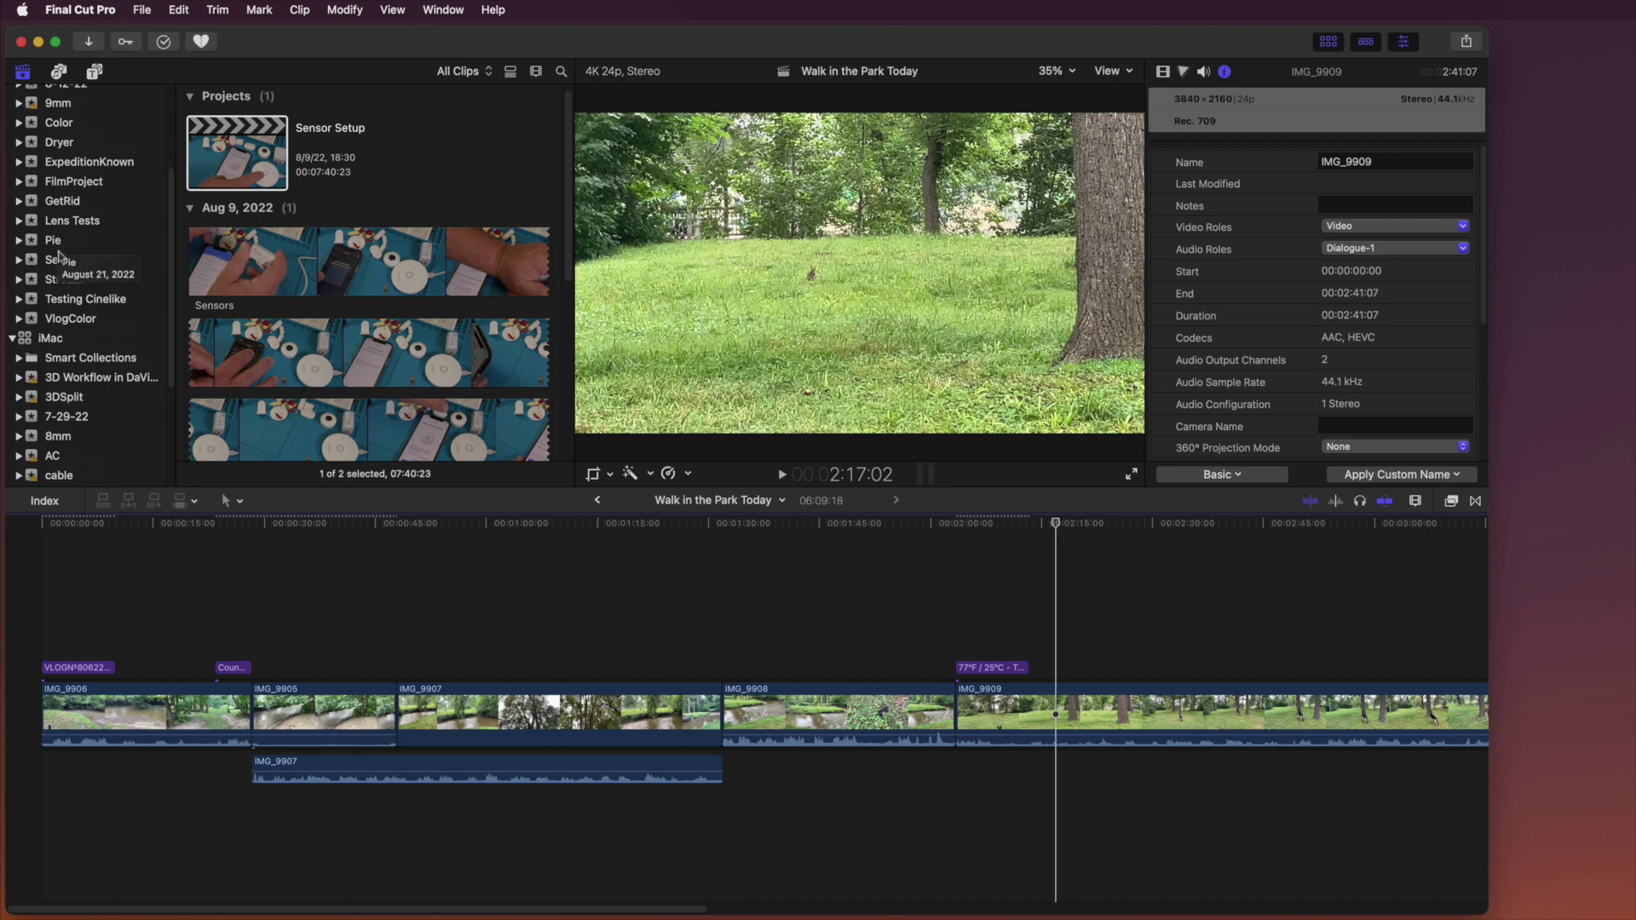
left_click(58, 241)
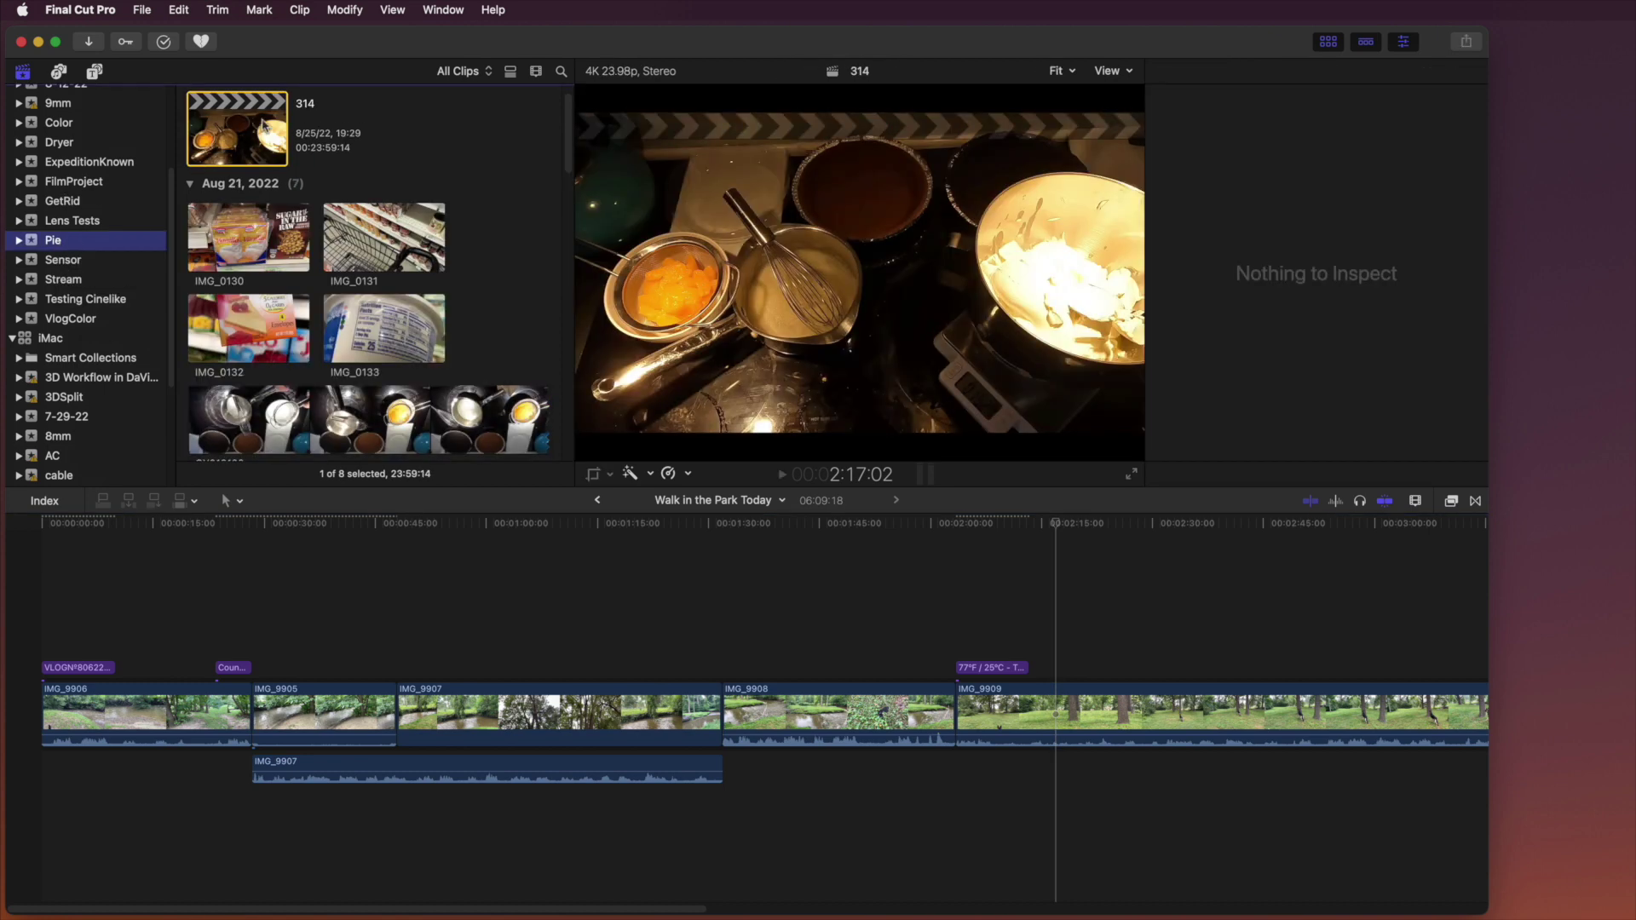
left_click(264, 132)
left_click(142, 10)
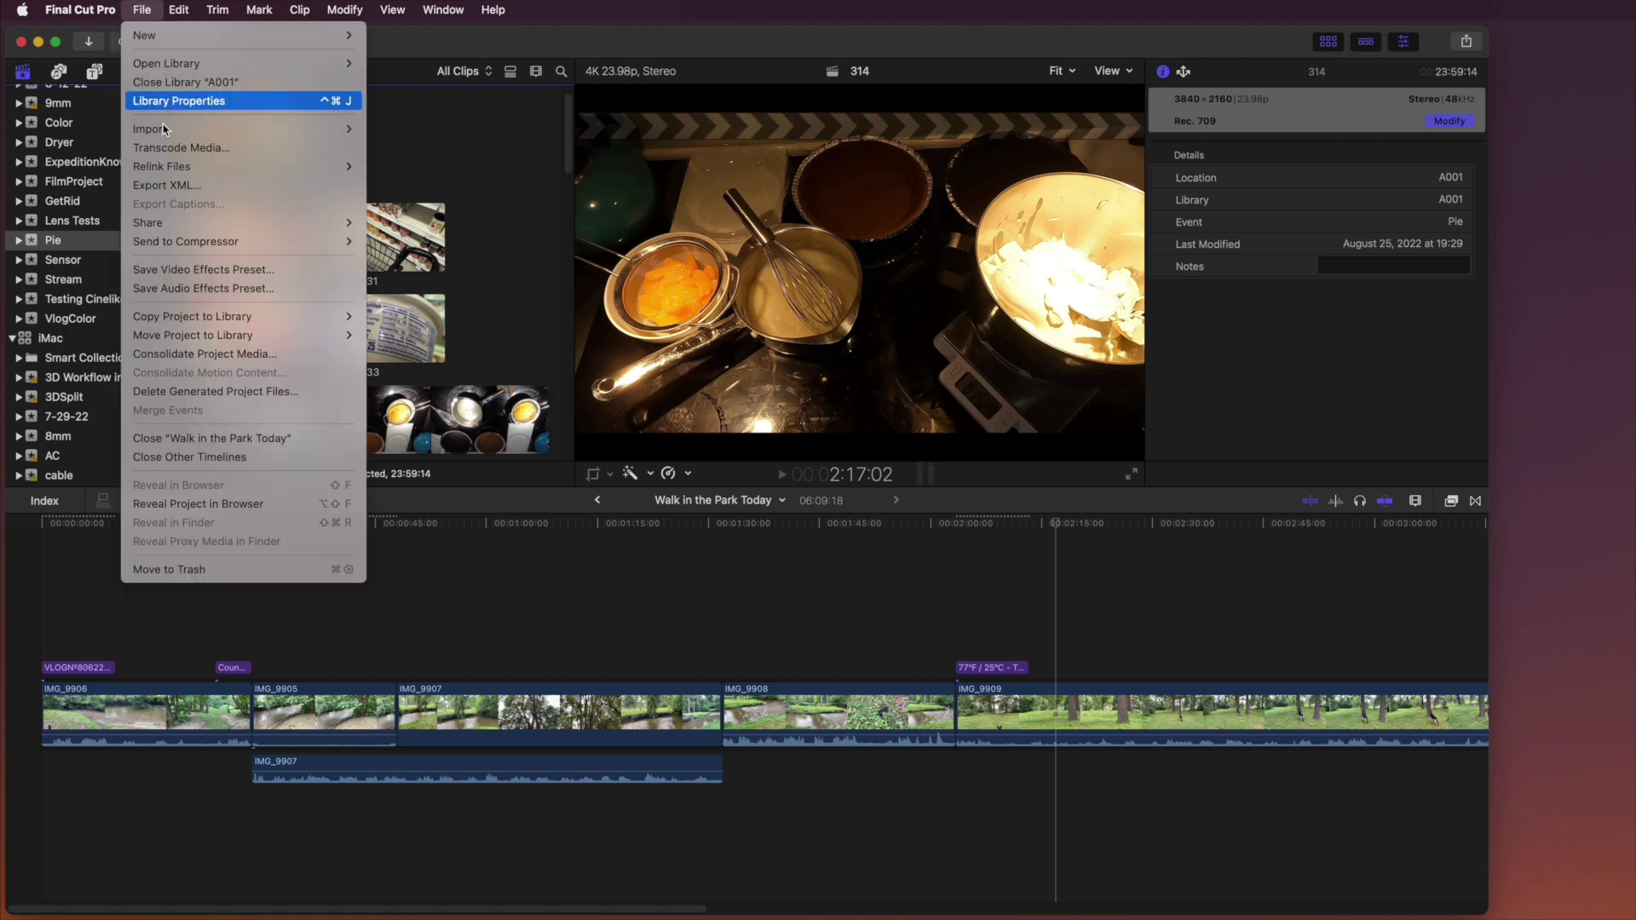
mouse_move(177, 223)
left_click(409, 224)
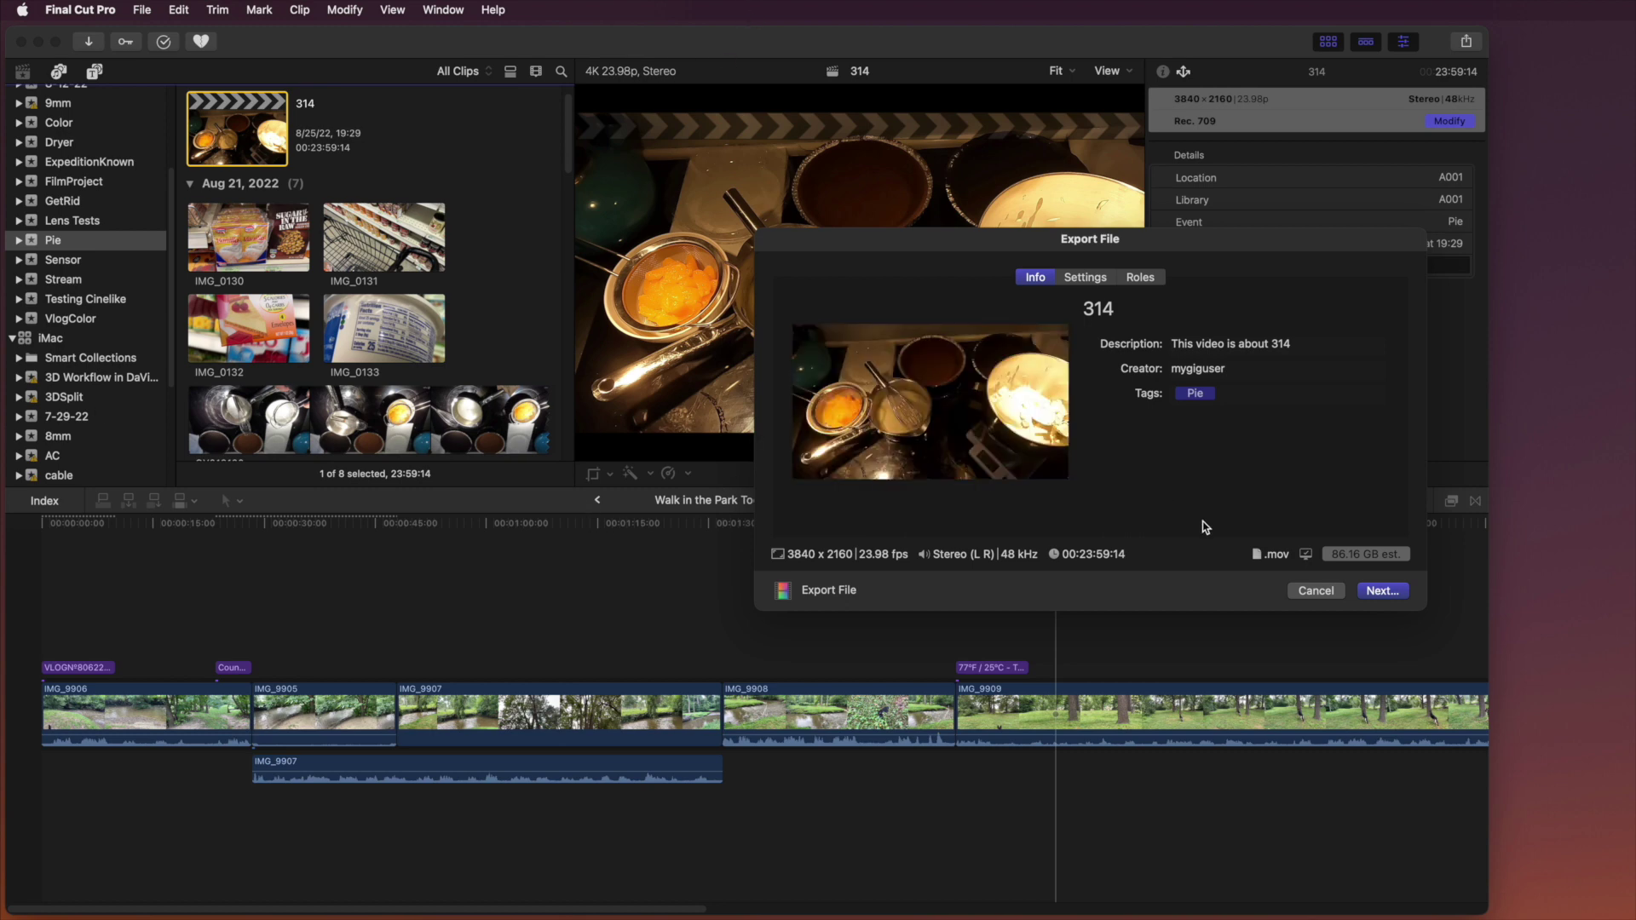
Cancel the 314 export and create a new project named TestmProject.
left_click(1313, 590)
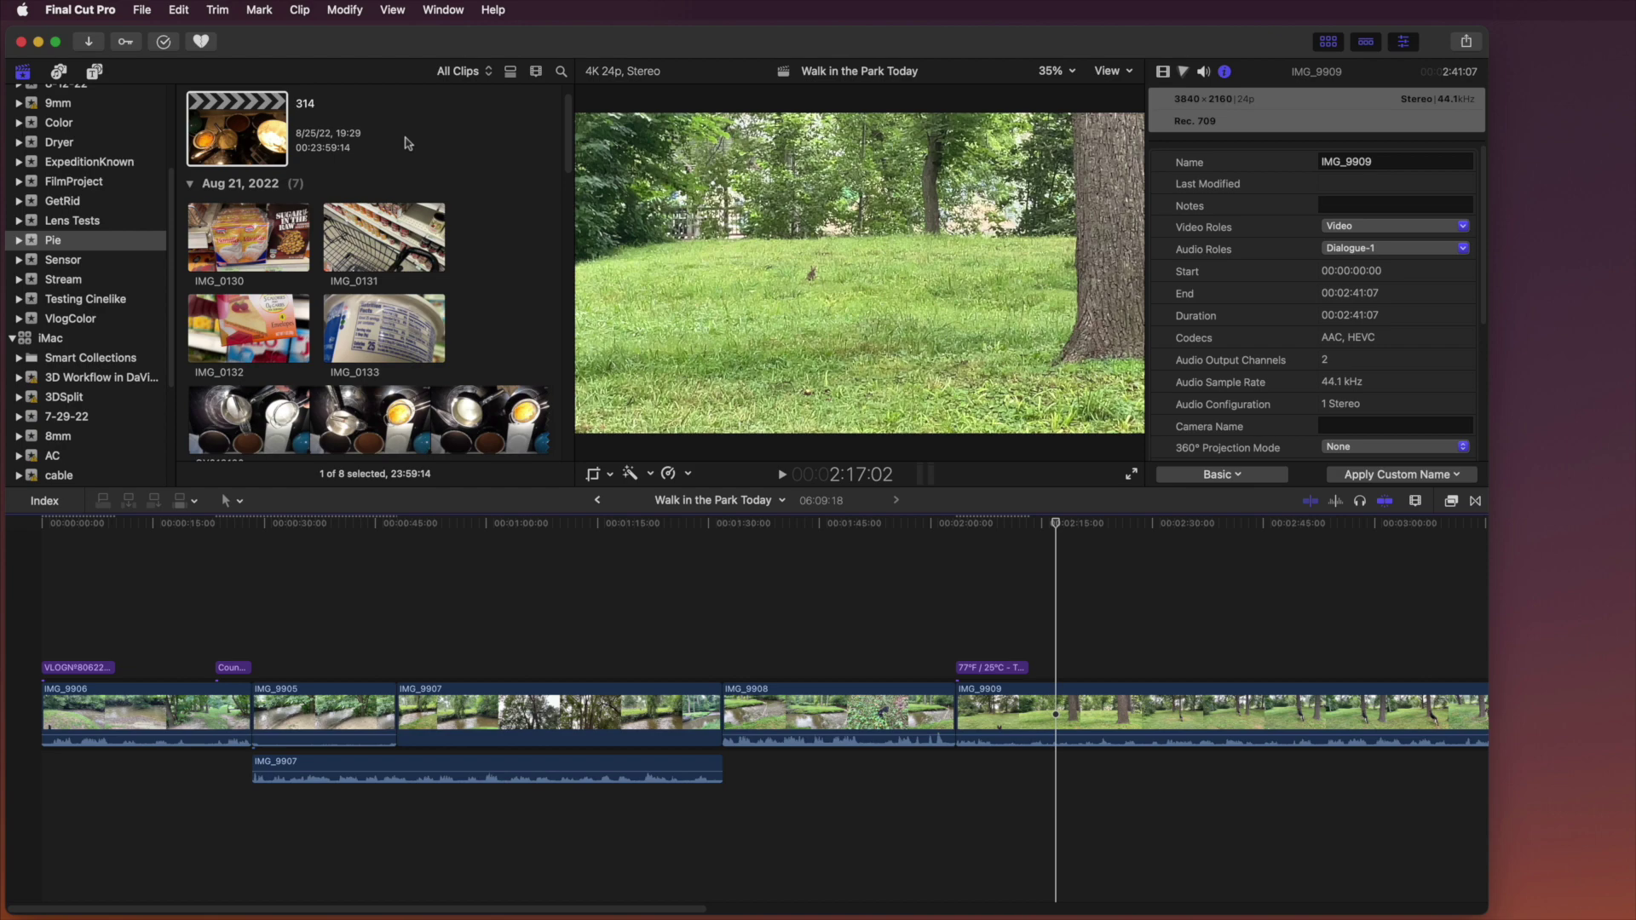
left_click(328, 106)
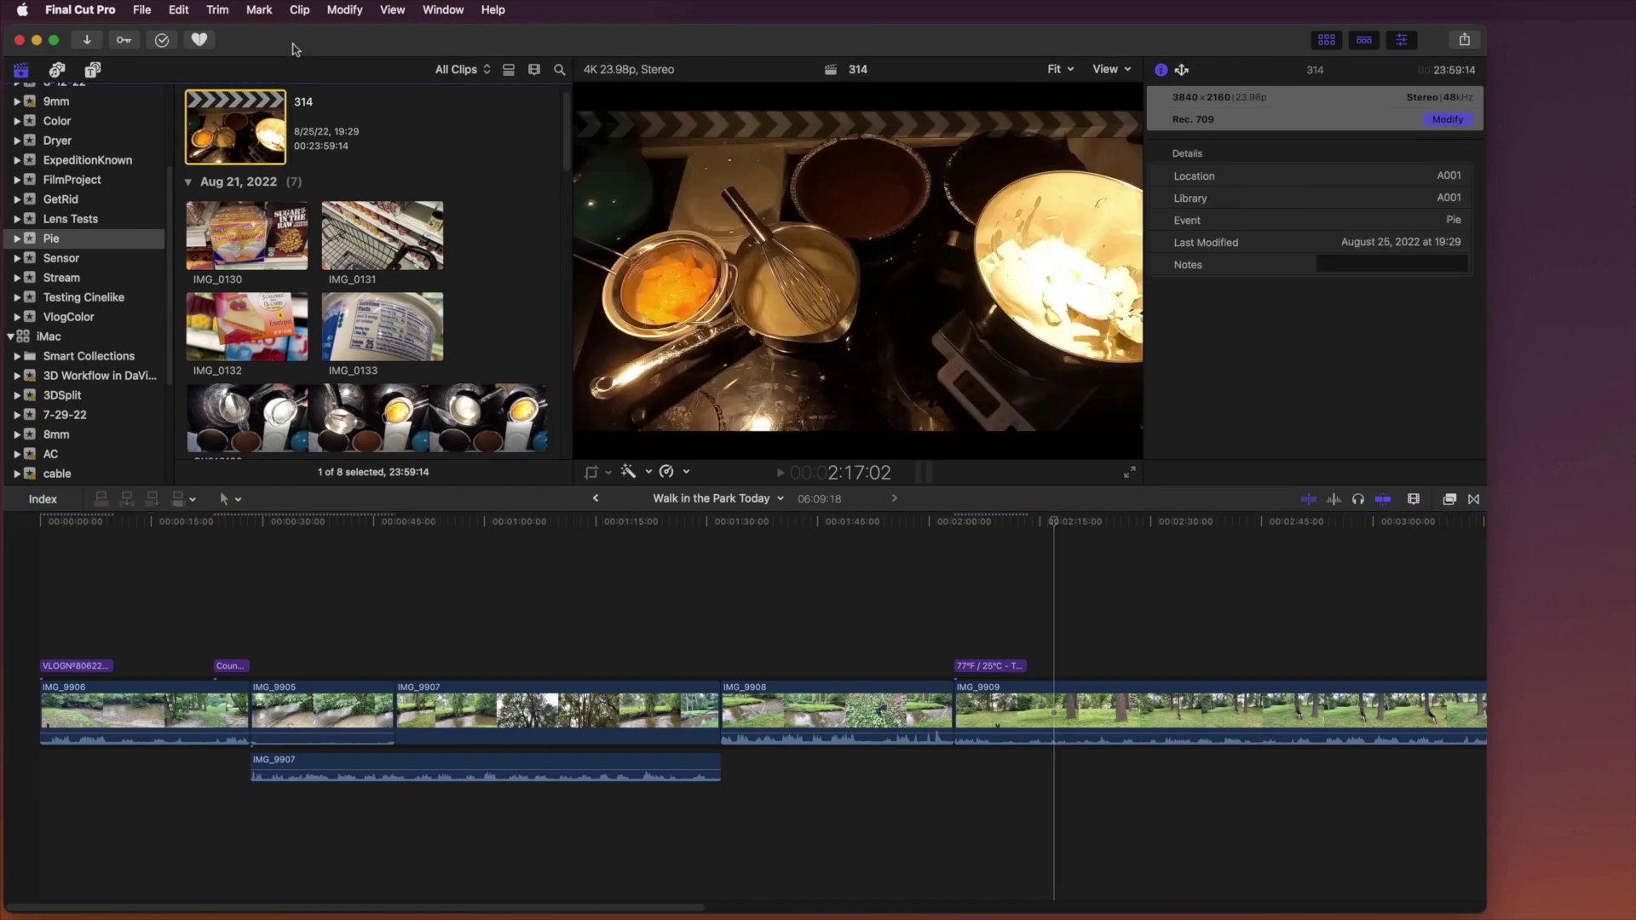
left_click(145, 10)
mouse_move(162, 36)
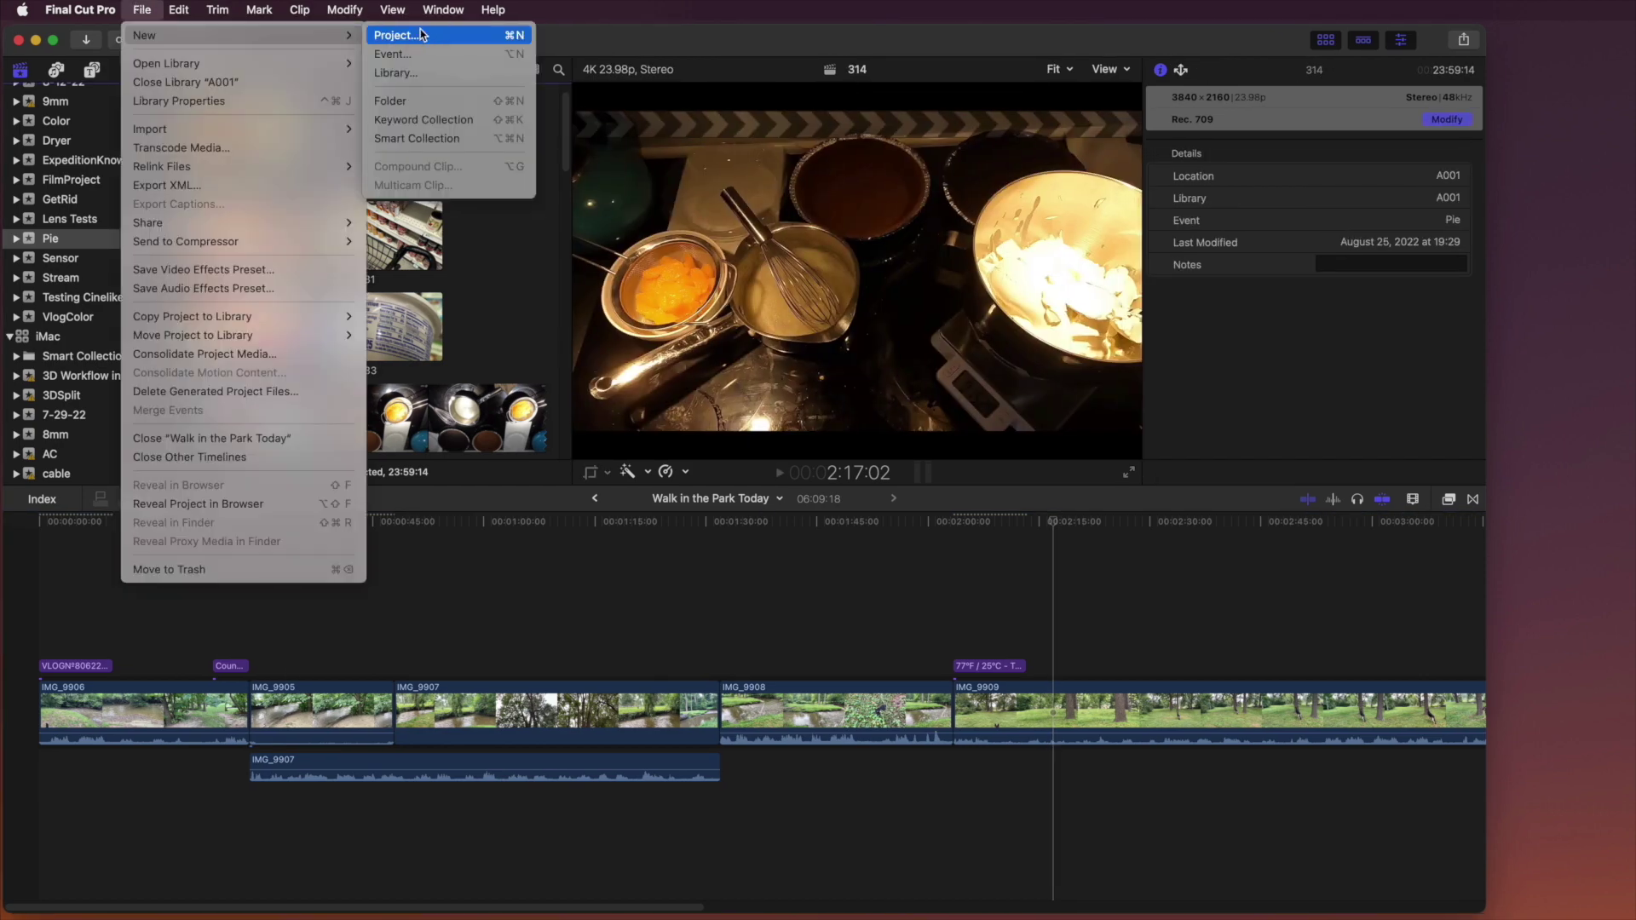
left_click(428, 38)
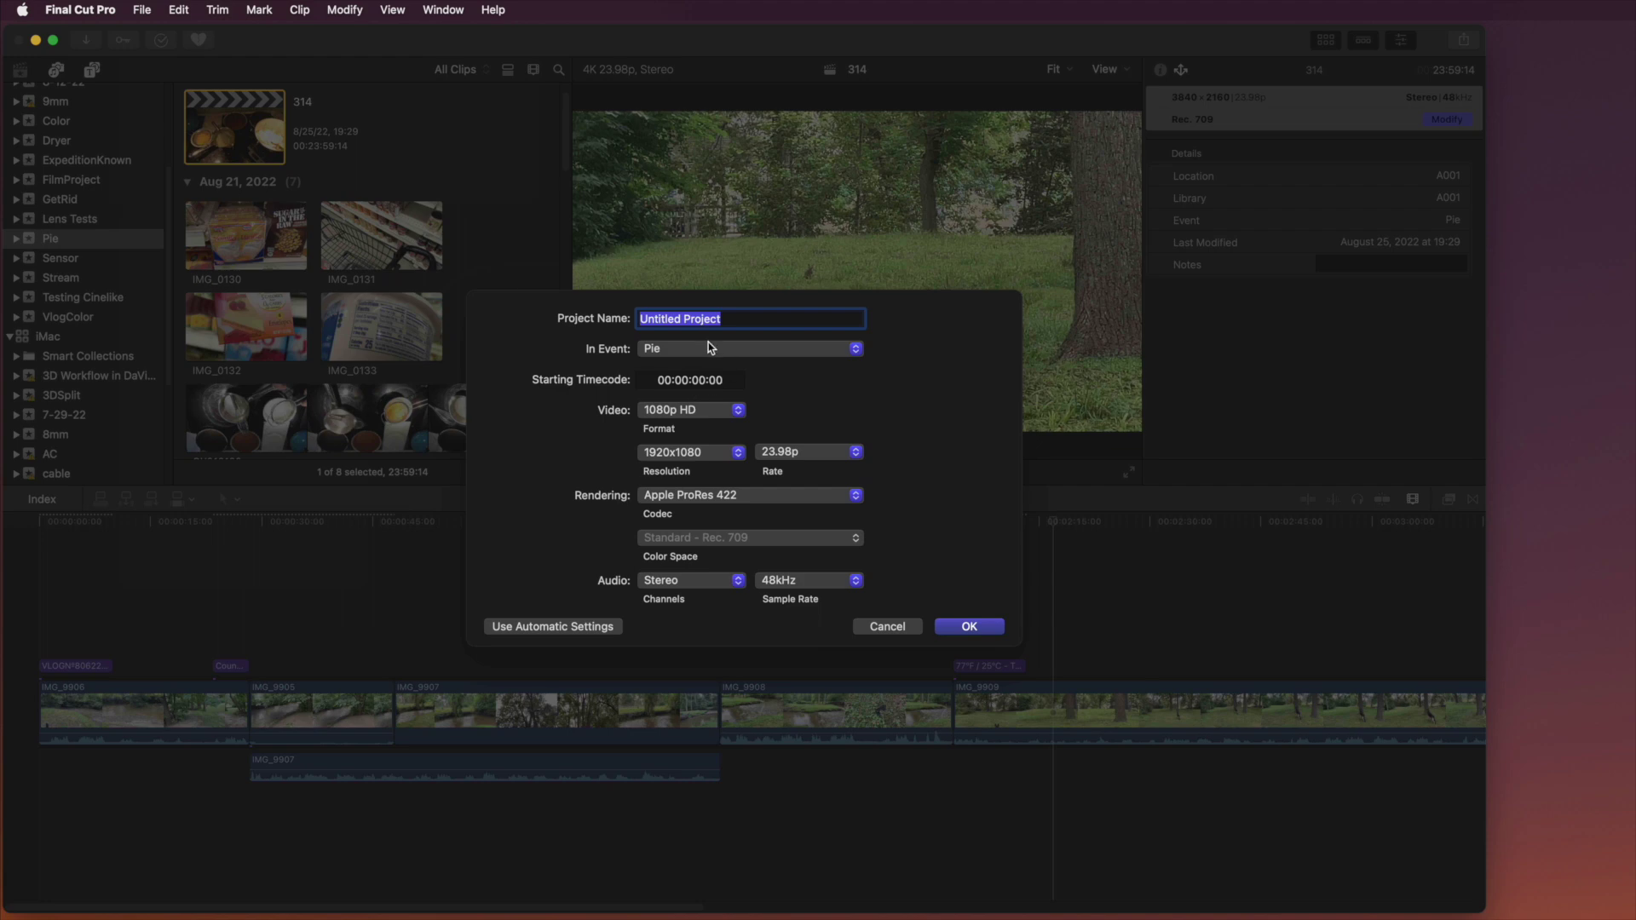
type("TestmProject")
left_click(963, 629)
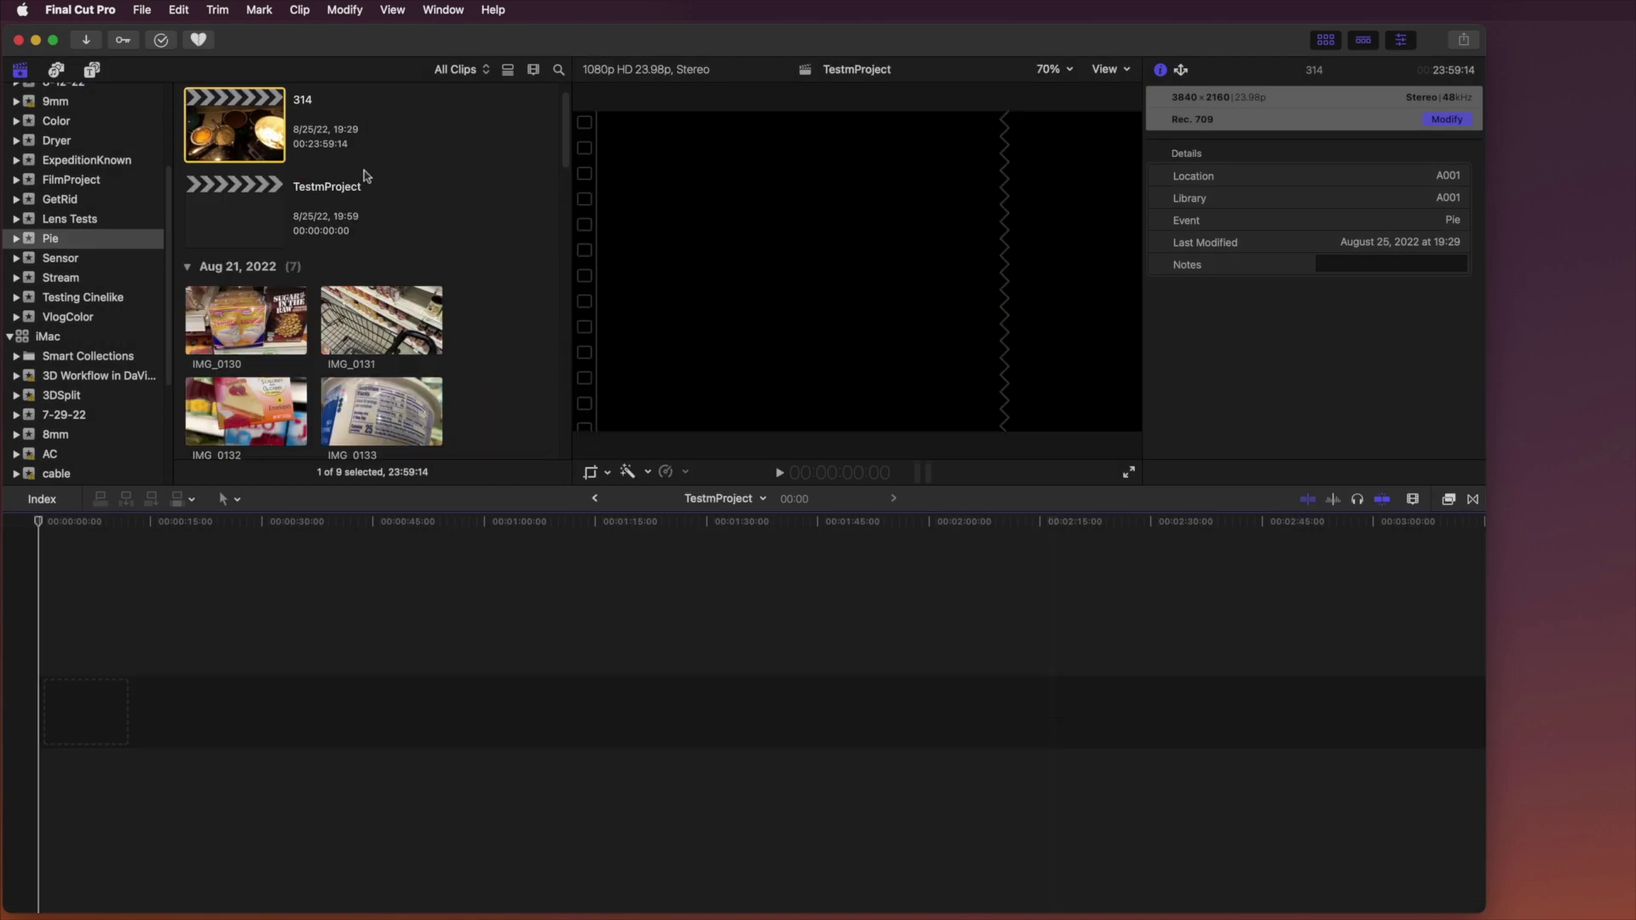
Add clip IMG_0131 to TestmProject and open its Export File (default) dialog.
left_click(368, 315)
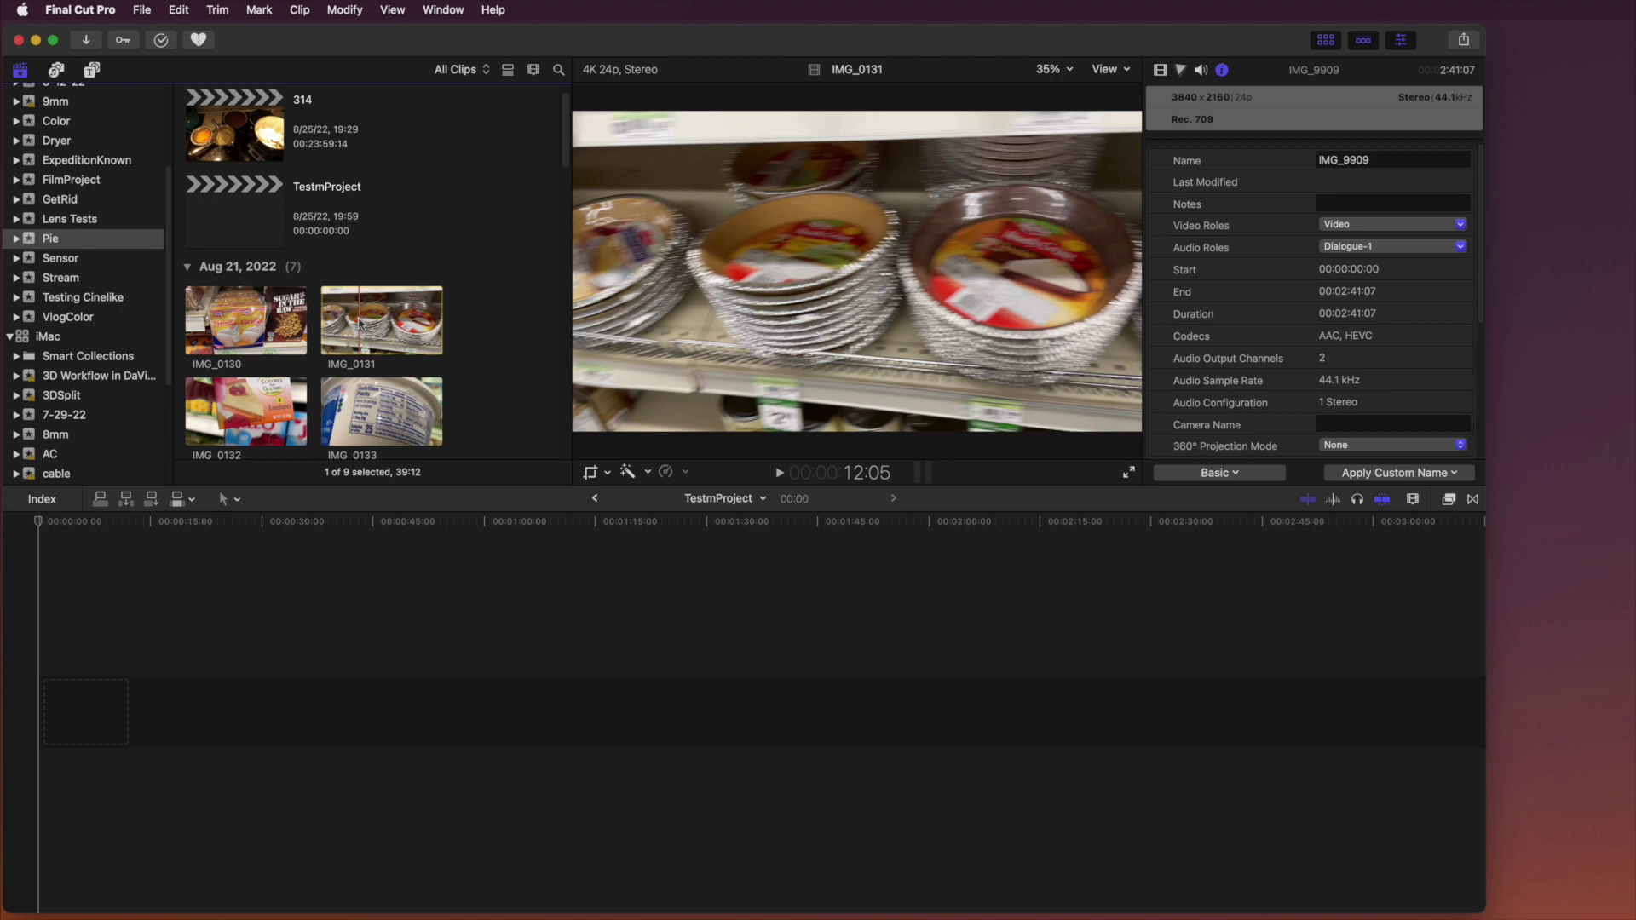
left_click_drag(369, 315, 153, 712)
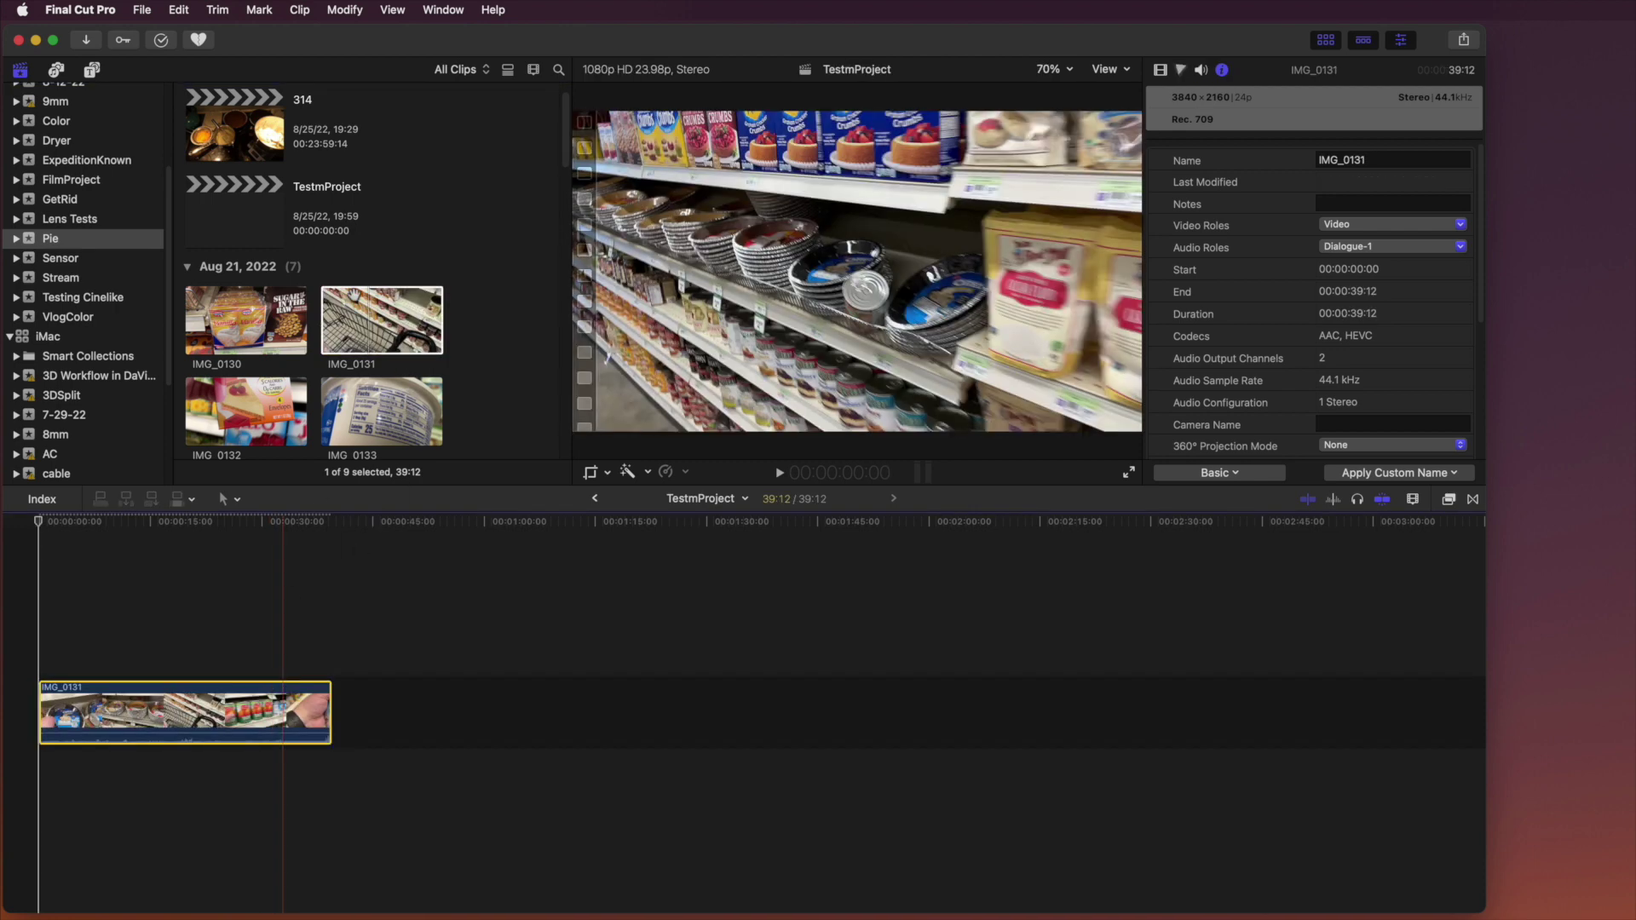
left_click(238, 213)
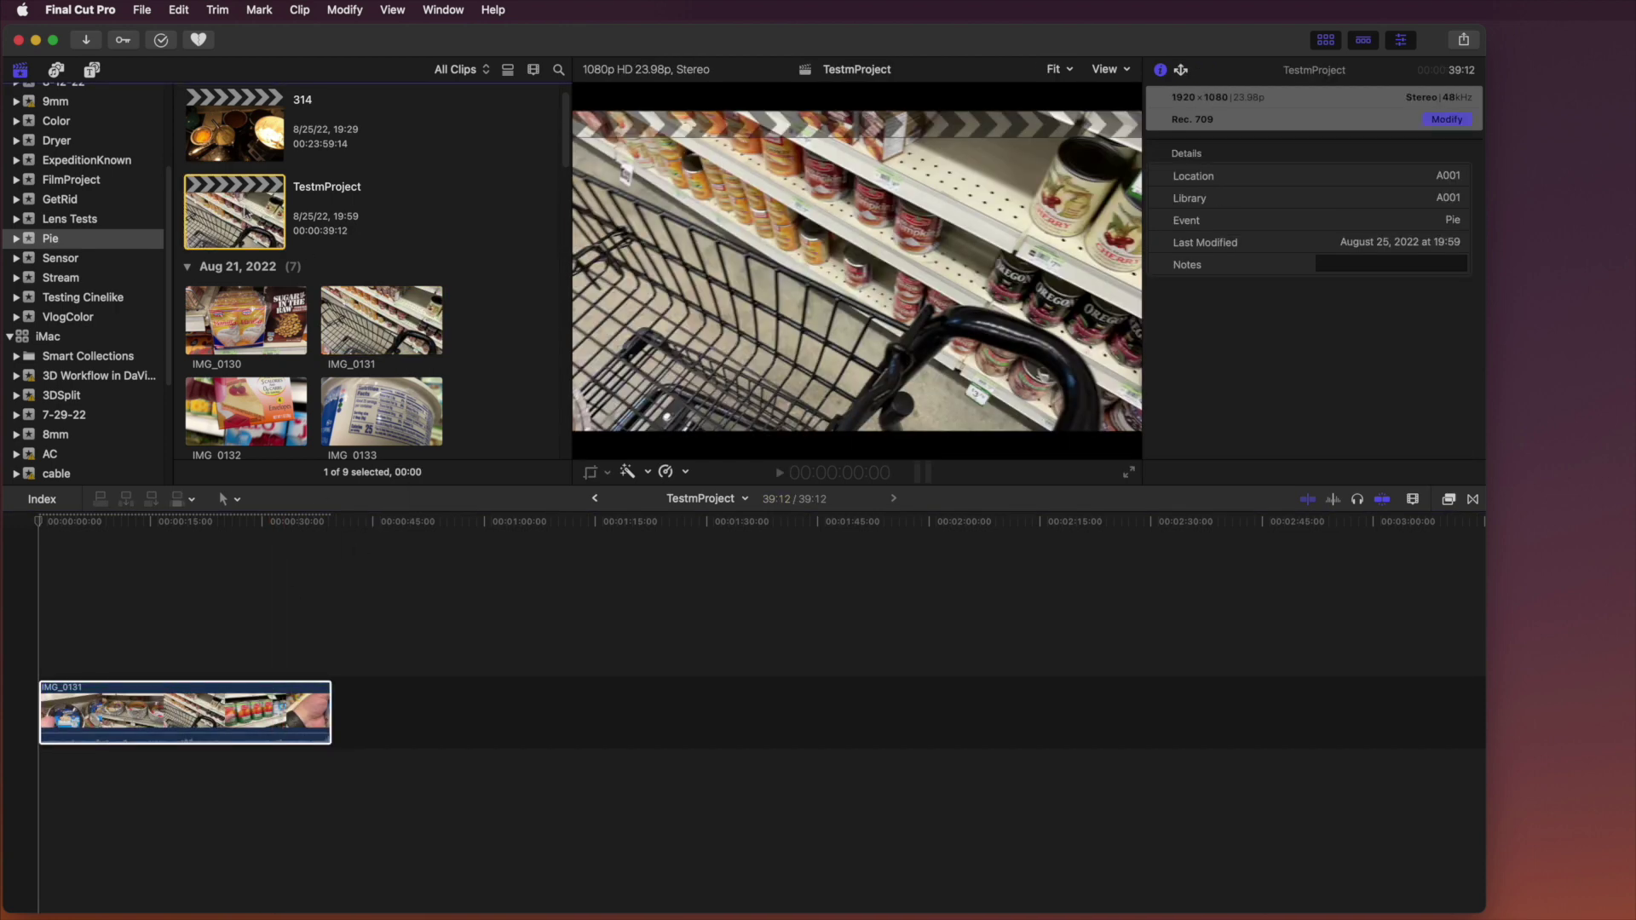
left_click(139, 10)
mouse_move(189, 223)
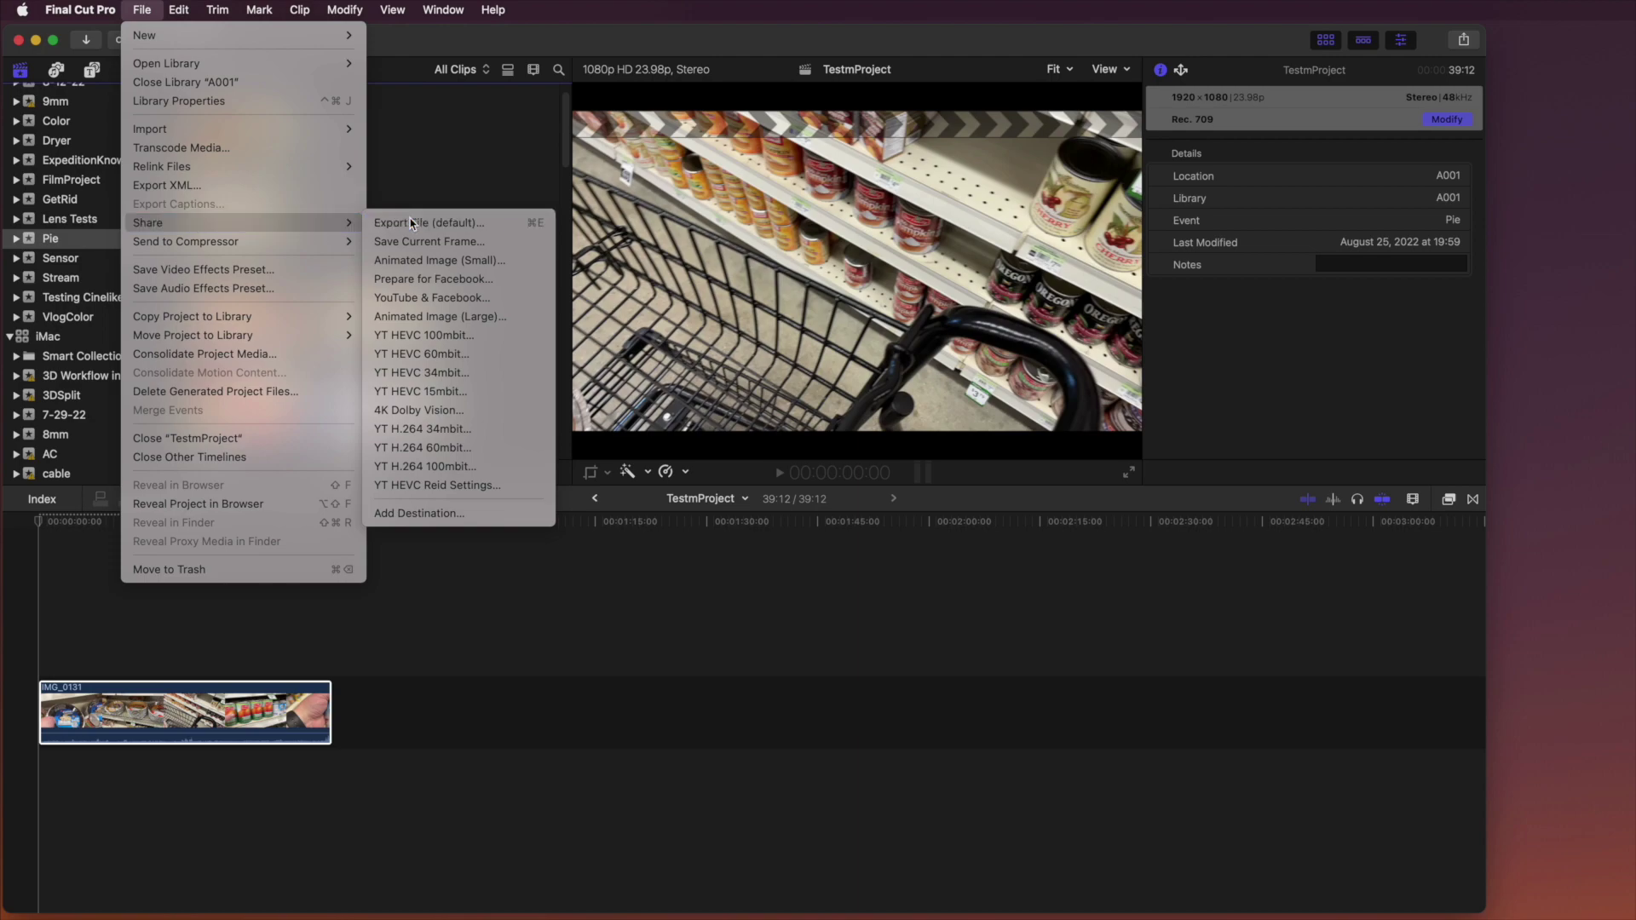
left_click(411, 218)
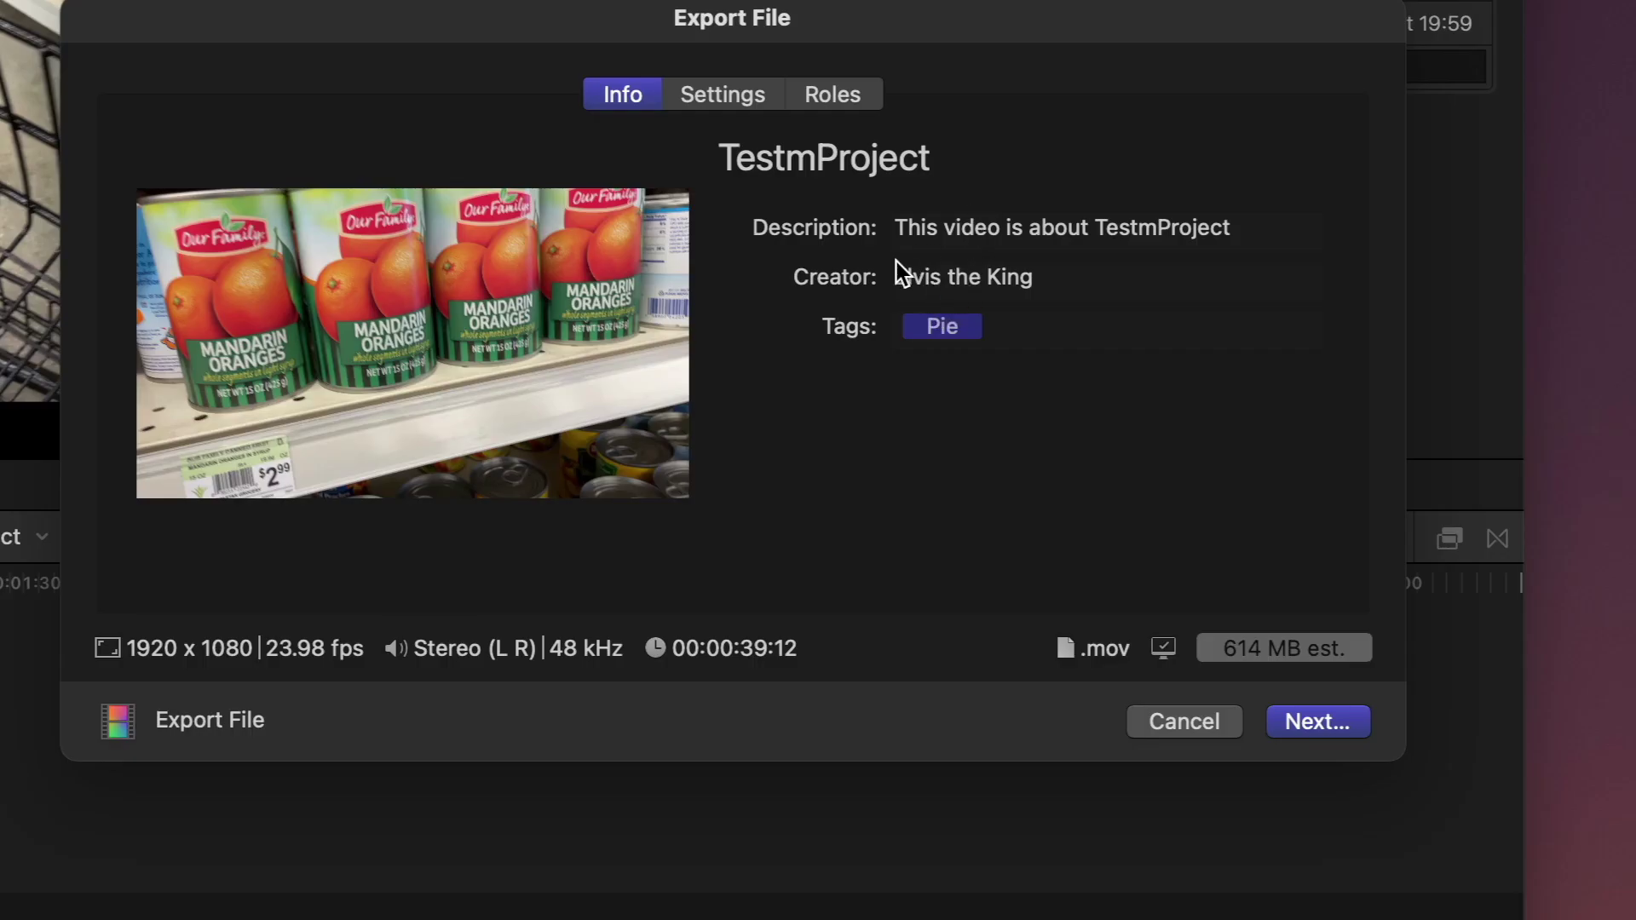